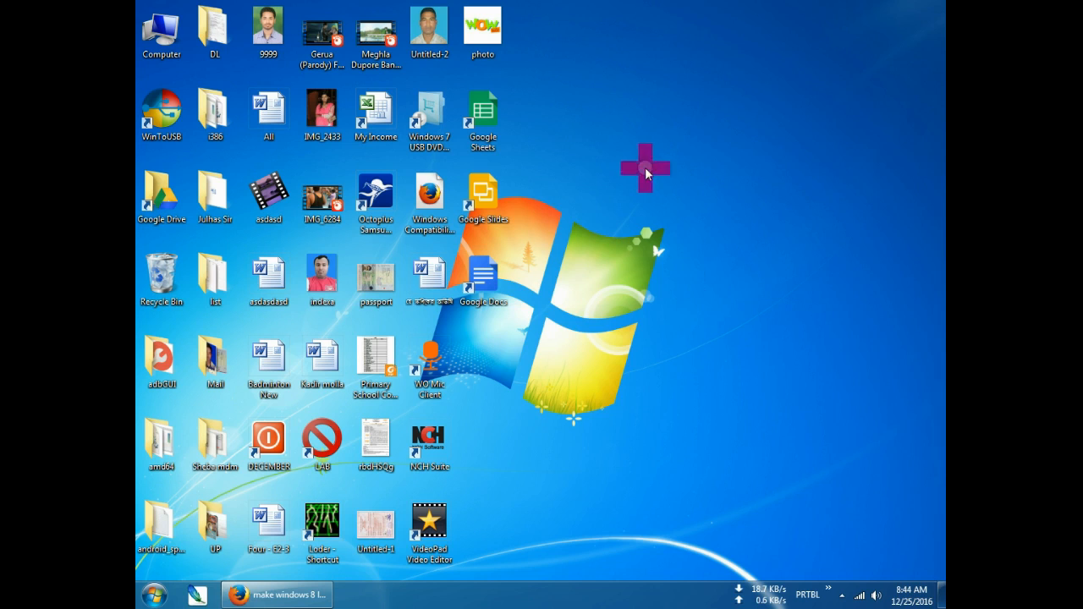
{"action": "right_click", "coordinate": [645, 171]}
{"action": "left_click", "coordinate": [700, 212]}
{"action": "right_click", "coordinate": [687, 212]}
{"action": "left_click", "coordinate": [720, 244]}
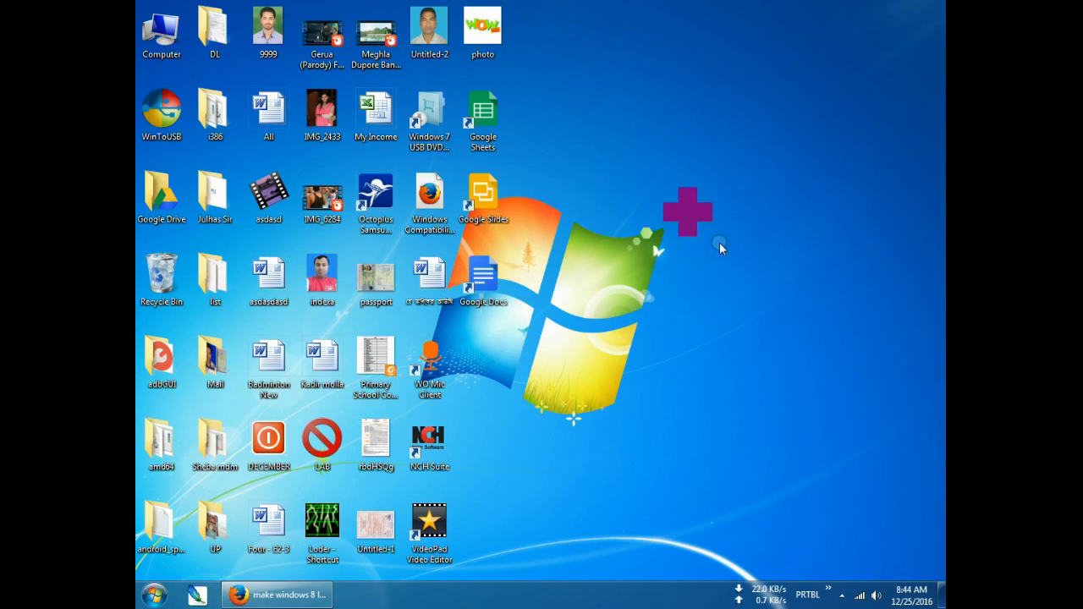
{"action": "right_click", "coordinate": [698, 237]}
{"action": "left_click", "coordinate": [718, 280]}
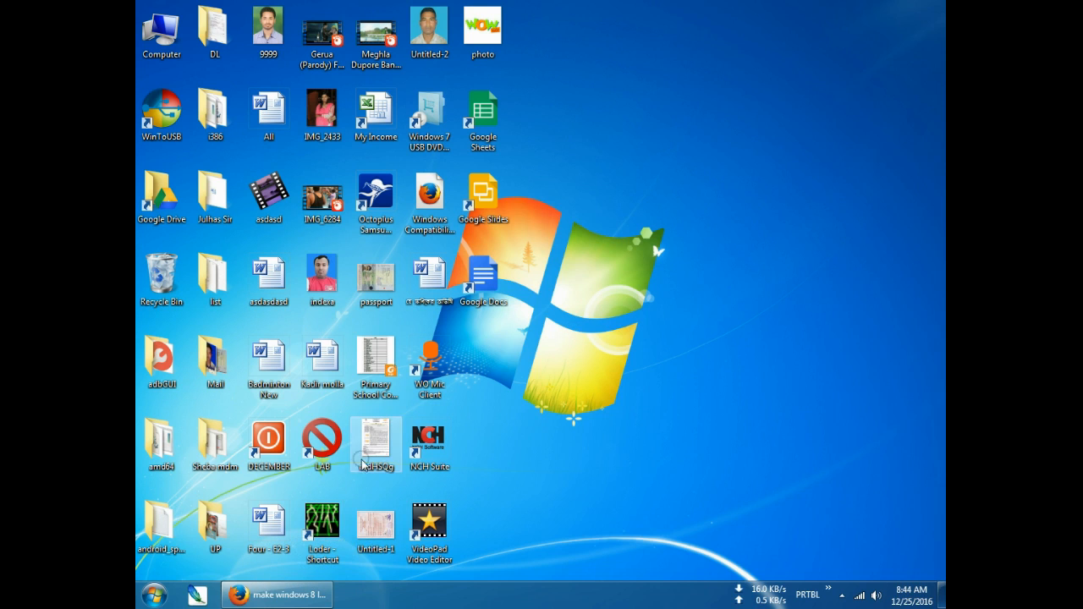
Step: Bring up the Firefox window, close its search results tab, and exit the browser
{"action": "left_click", "coordinate": [286, 600]}
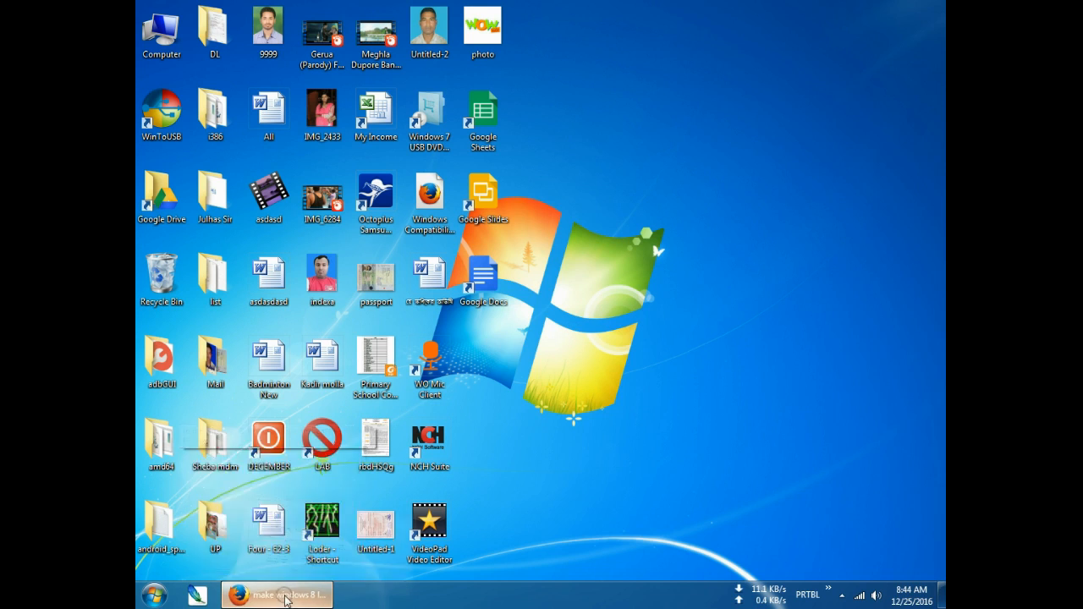
{"action": "left_click", "coordinate": [292, 13]}
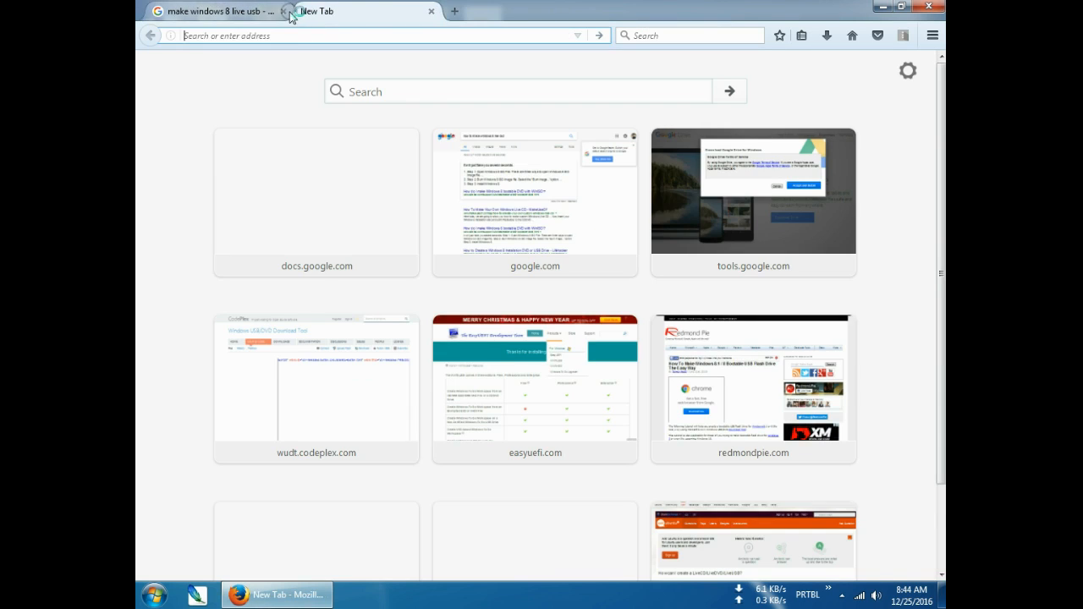
{"action": "left_click", "coordinate": [288, 11]}
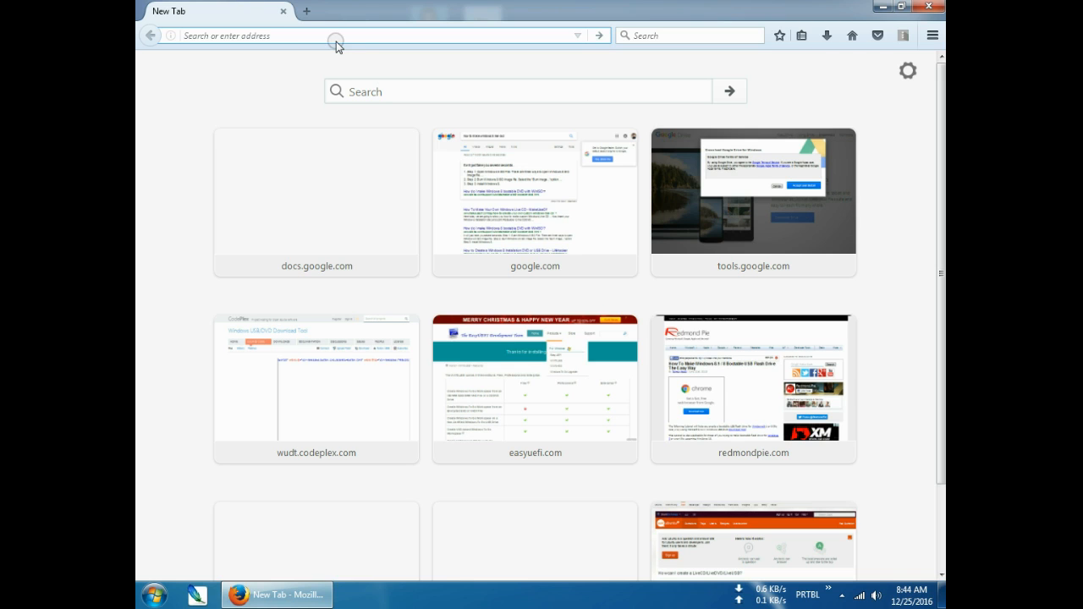
{"action": "left_click", "coordinate": [336, 40]}
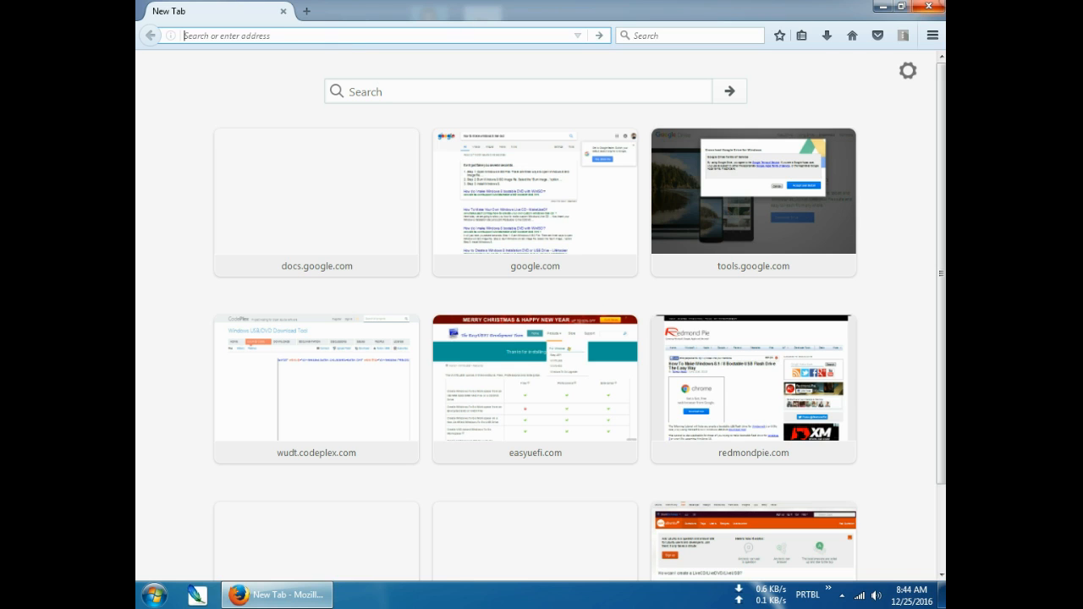
{"action": "left_click", "coordinate": [932, 8]}
Step: Open the Downloads folder in Windows Explorer
{"action": "left_click", "coordinate": [154, 596]}
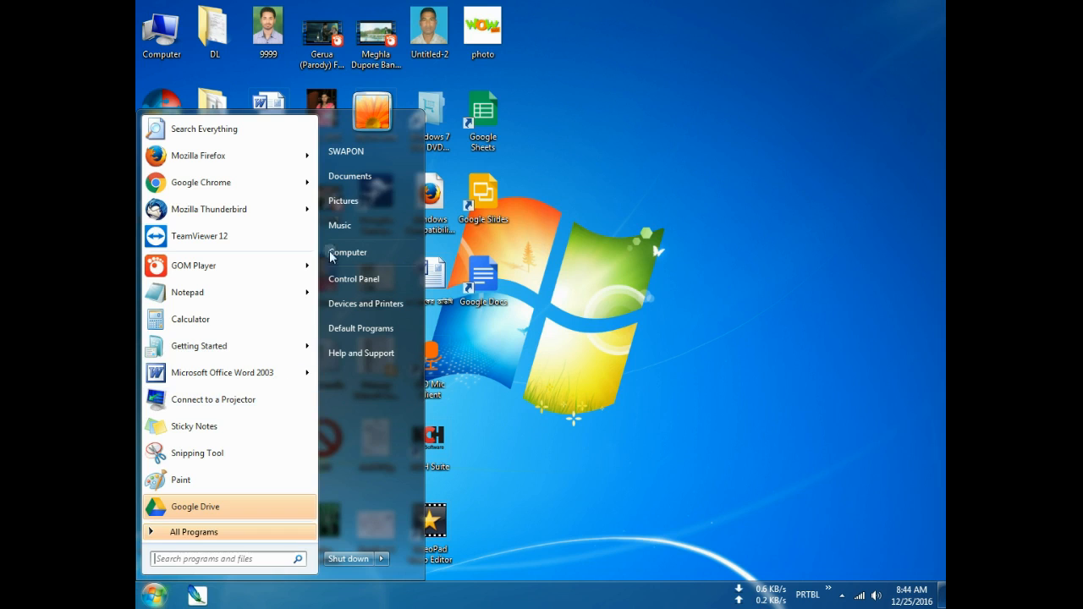
{"action": "left_click", "coordinate": [371, 175]}
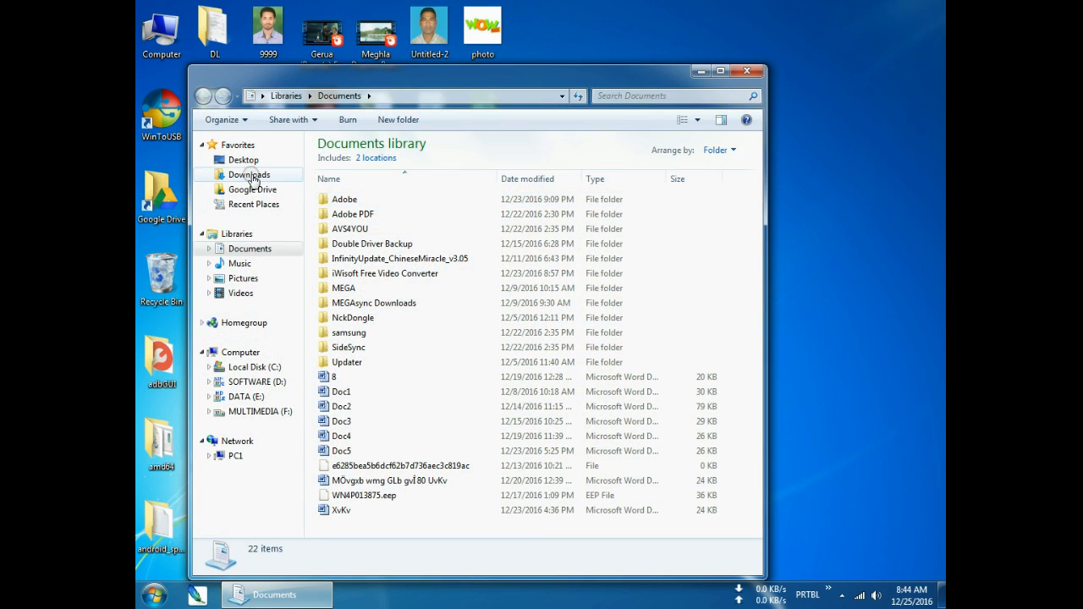
{"action": "left_click", "coordinate": [252, 176]}
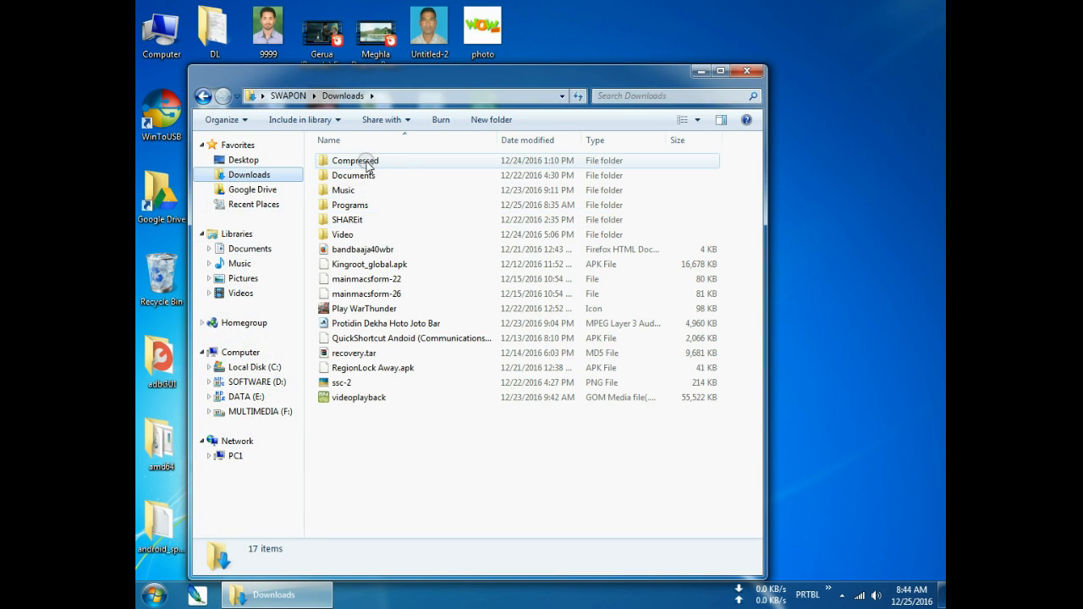
{"action": "left_click", "coordinate": [367, 162]}
{"action": "double_click", "coordinate": [367, 161]}
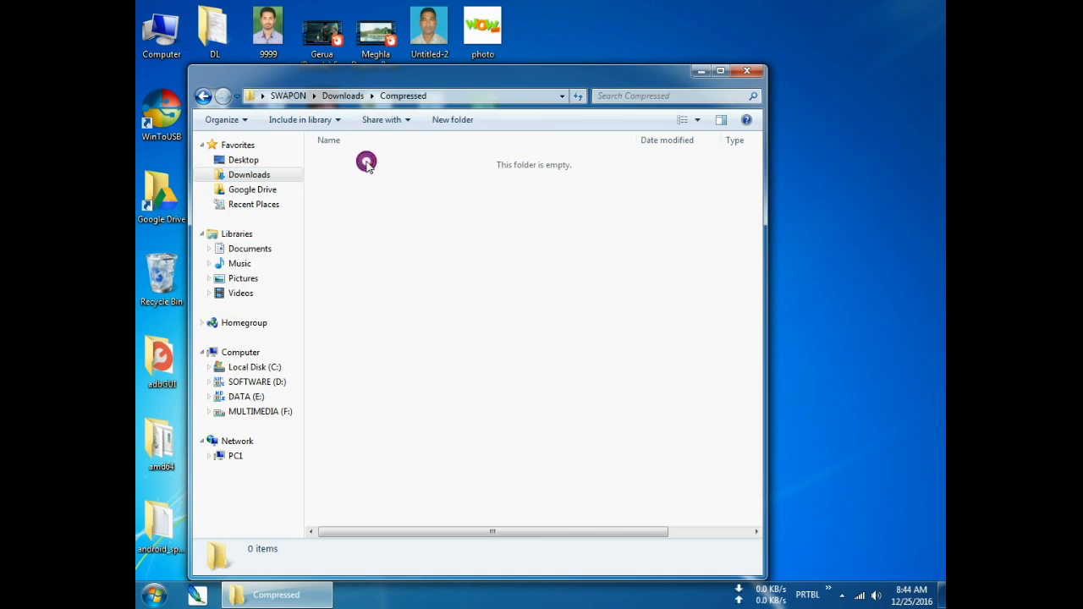
{"action": "left_click", "coordinate": [204, 93]}
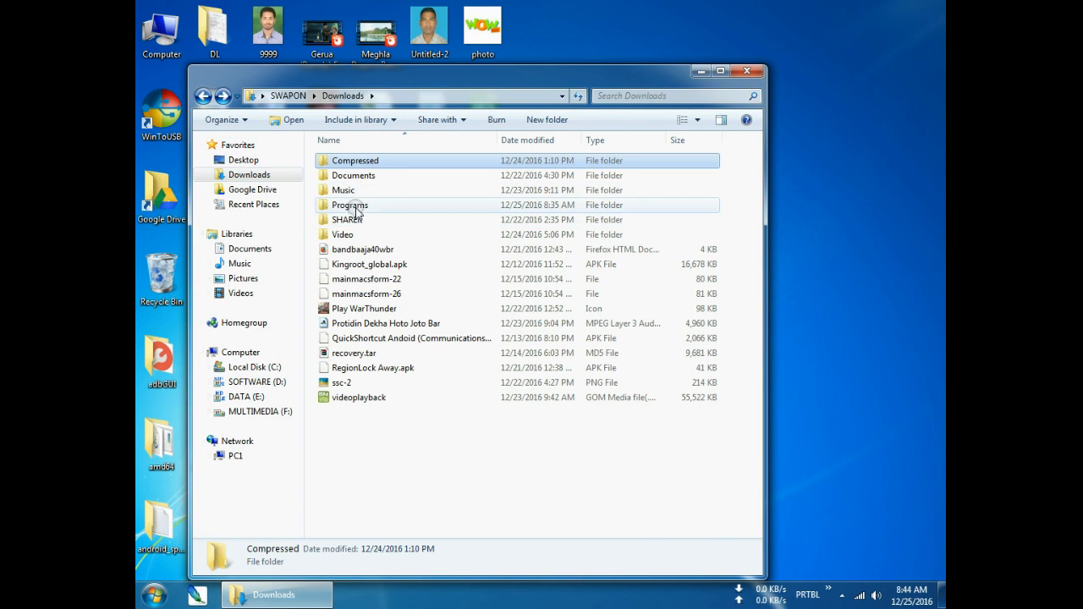
Step: Open the Programs folder in Downloads and run the Make_PE3_48 self-extracting archive
{"action": "double_click", "coordinate": [356, 205]}
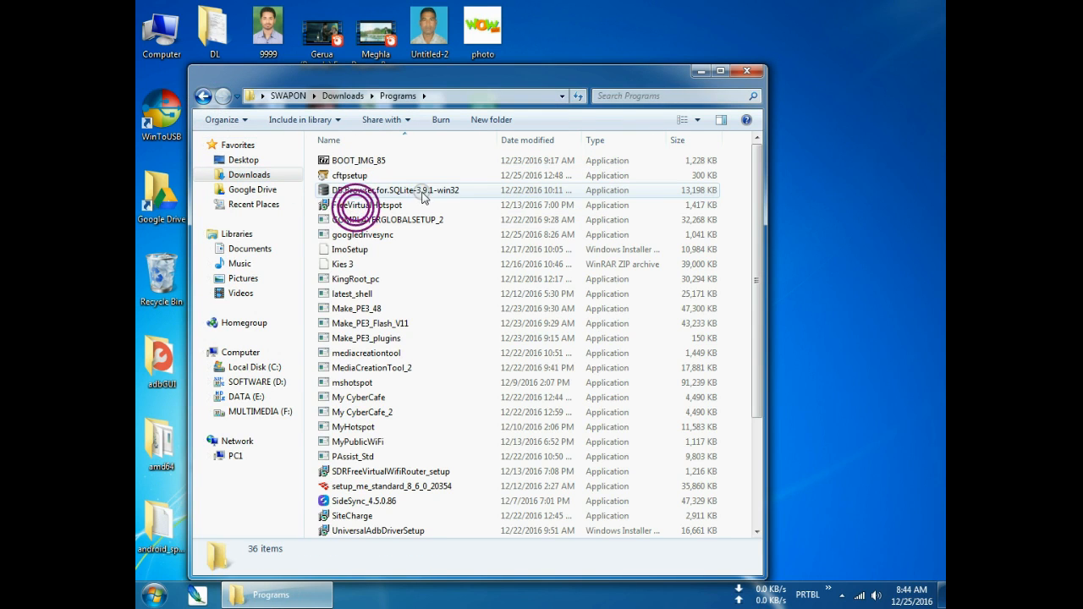
{"action": "left_click", "coordinate": [351, 310]}
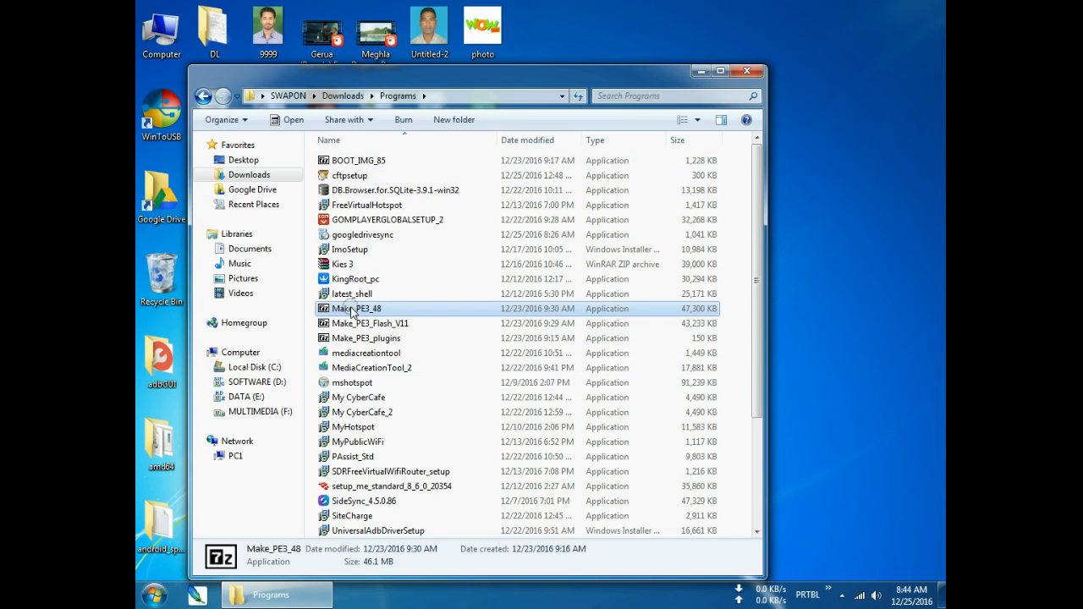
{"action": "double_click", "coordinate": [352, 310]}
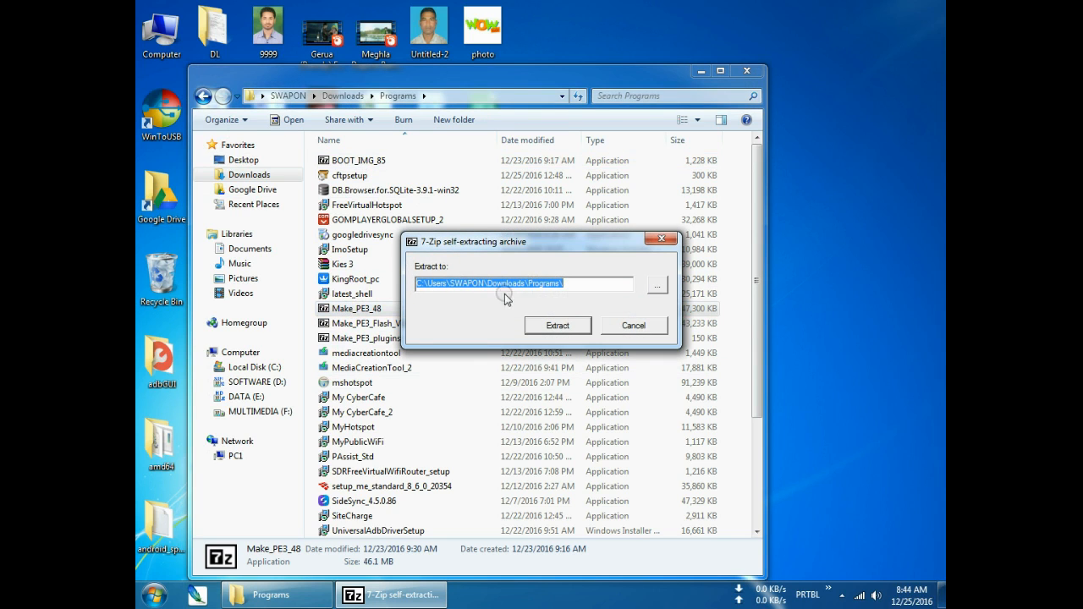
Step: Extract the archive to C:\, replacing all existing files, and close the Programs folder window
{"action": "left_click", "coordinate": [582, 286]}
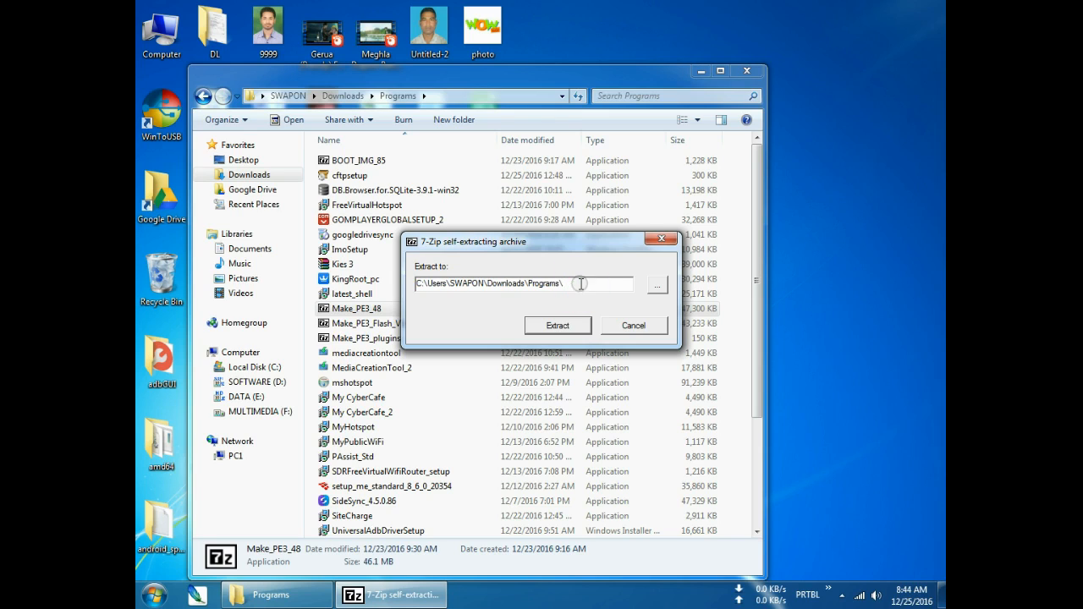
{"action": "left_click_drag", "start_coordinate": [582, 283], "coordinate": [426, 285]}
{"action": "key", "text": "BackSpace"}
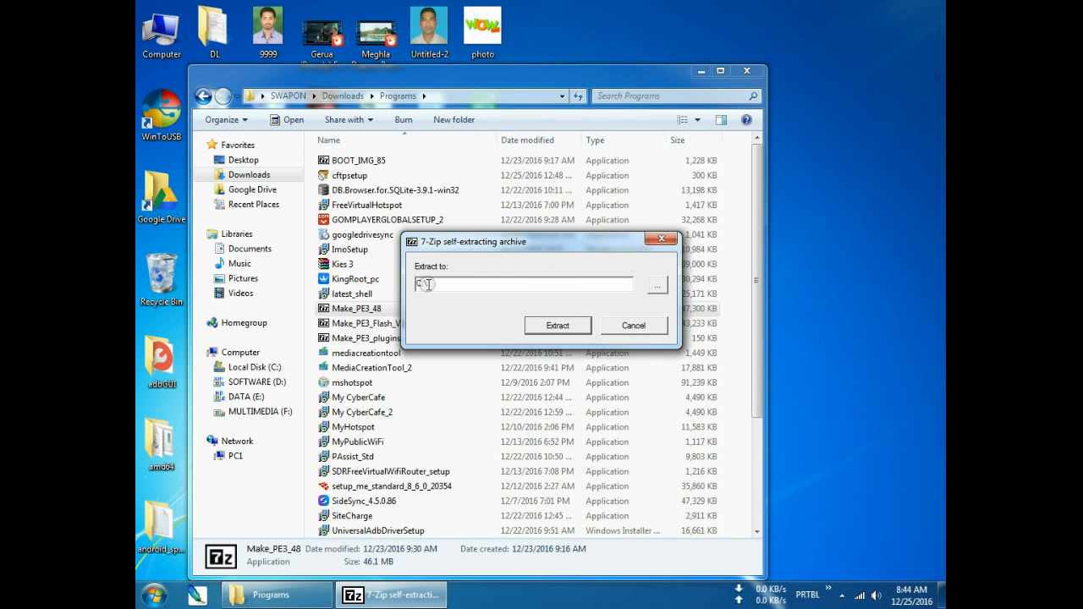
{"action": "left_click", "coordinate": [558, 325]}
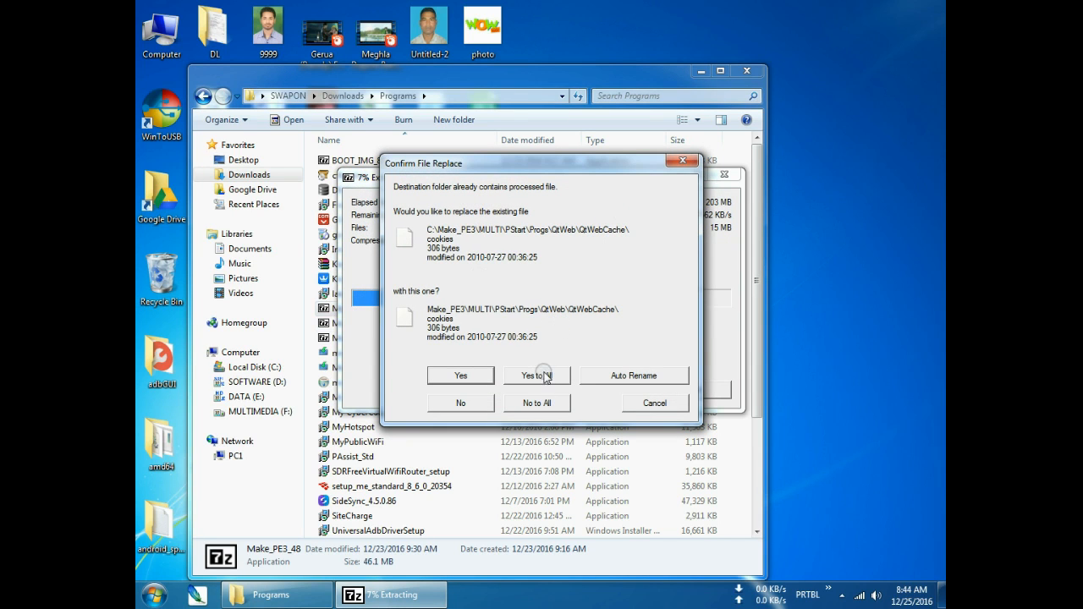
{"action": "left_click", "coordinate": [541, 375]}
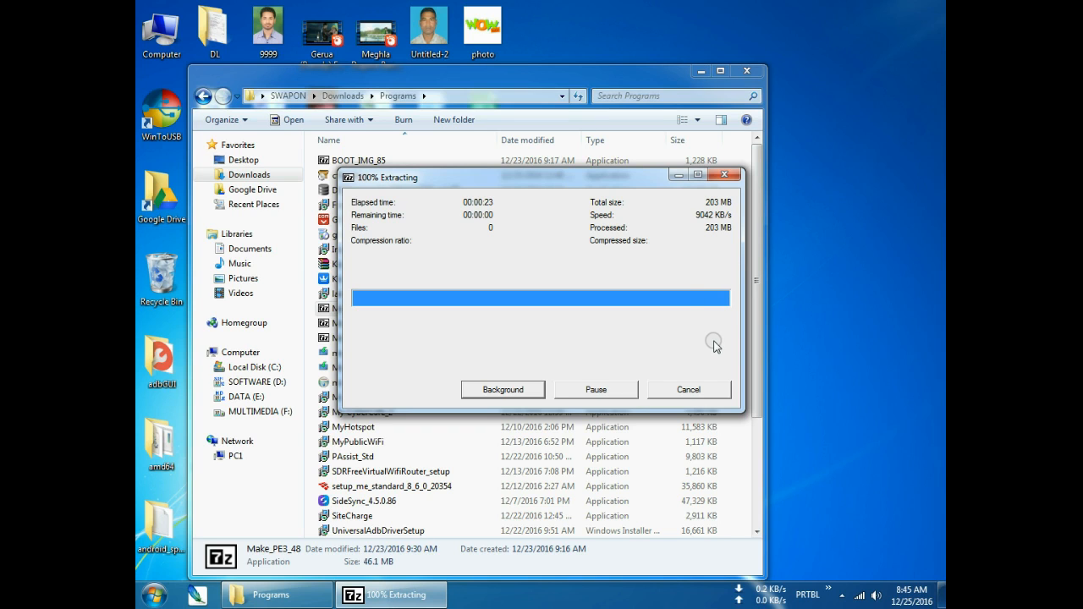
{"action": "left_click", "coordinate": [739, 72]}
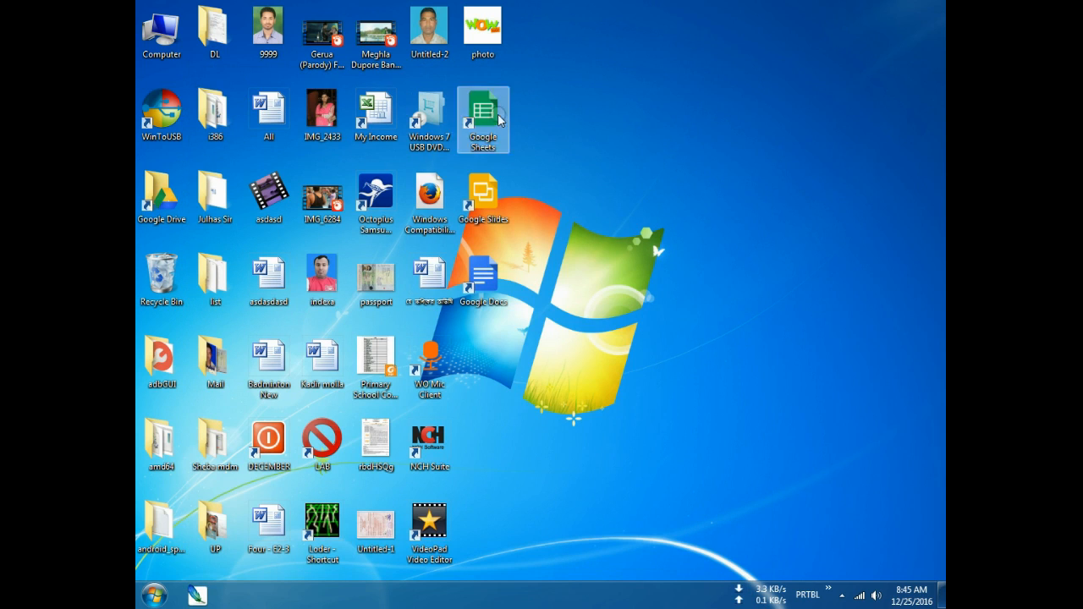
{"action": "right_click", "coordinate": [558, 102]}
{"action": "left_click", "coordinate": [594, 140]}
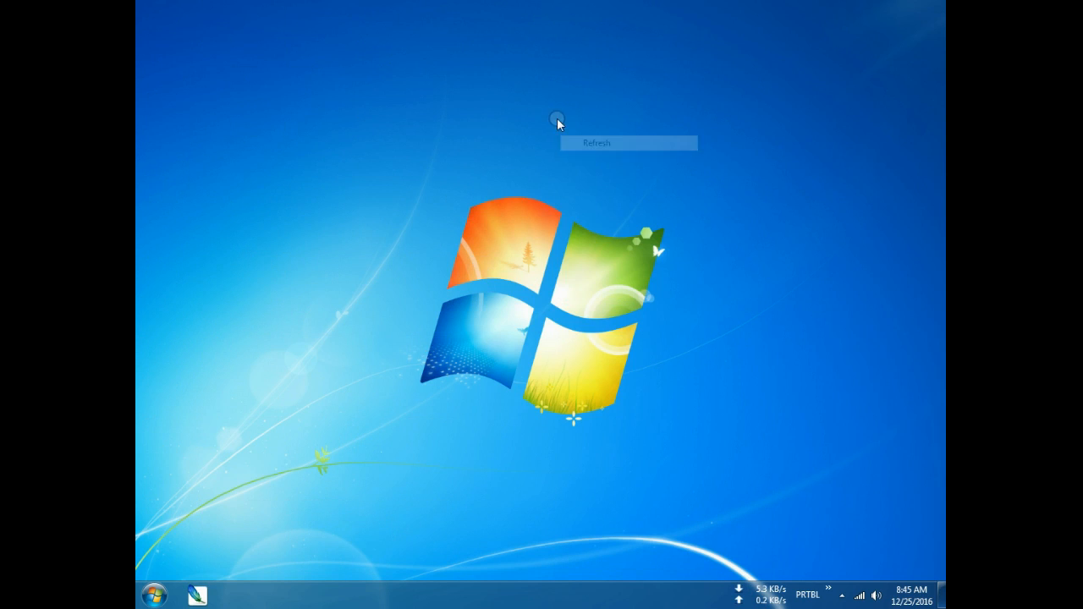
{"action": "right_click", "coordinate": [558, 105]}
{"action": "left_click", "coordinate": [603, 154]}
{"action": "right_click", "coordinate": [568, 108]}
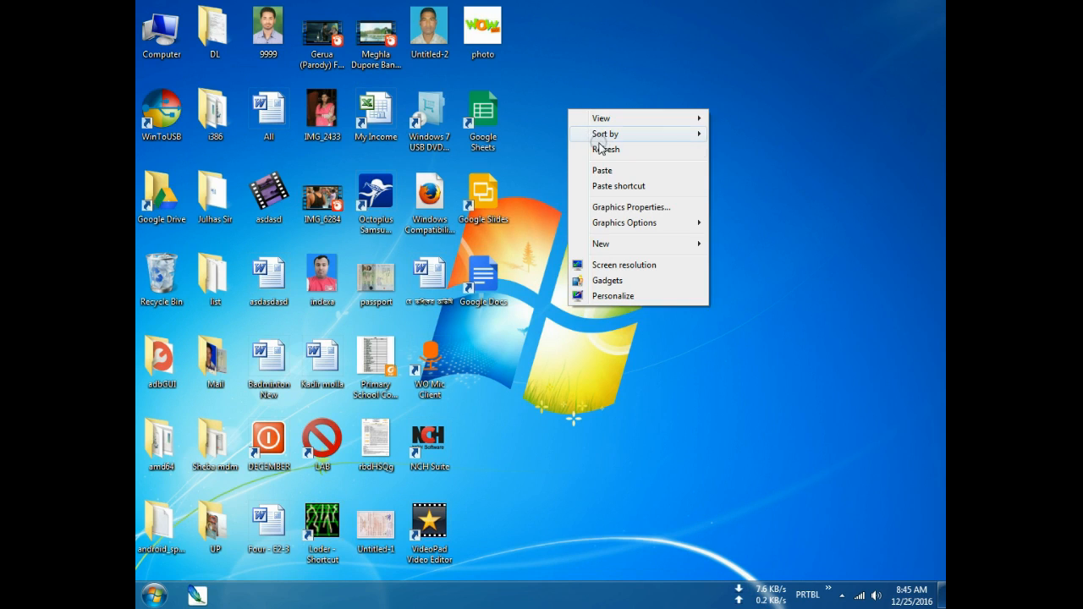
{"action": "left_click", "coordinate": [599, 149]}
{"action": "right_click", "coordinate": [596, 82]}
{"action": "left_click", "coordinate": [633, 121]}
{"action": "right_click", "coordinate": [635, 98]}
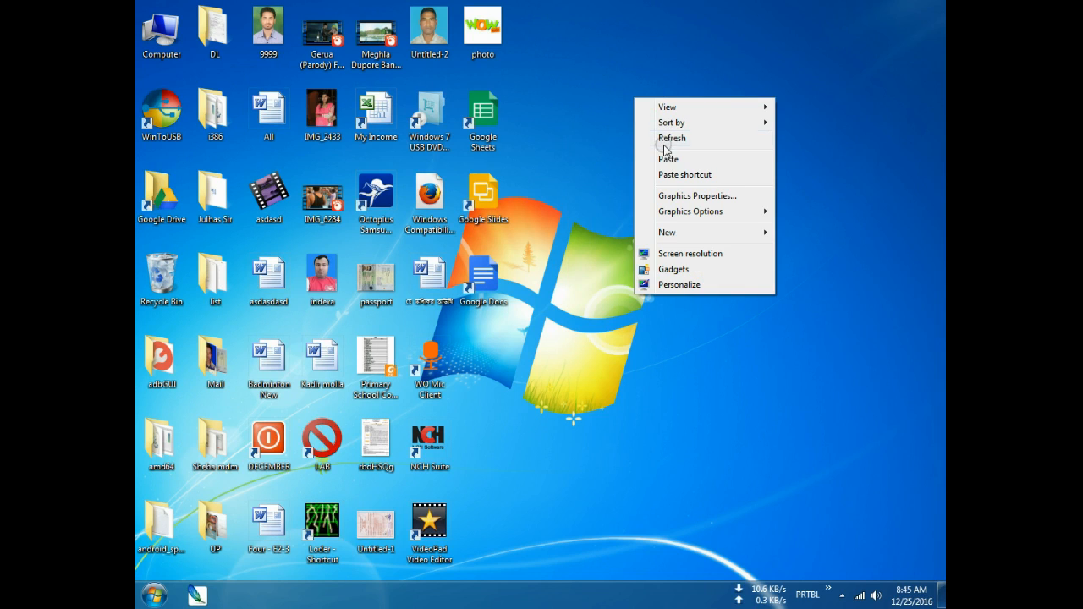
{"action": "left_click", "coordinate": [665, 150]}
{"action": "right_click", "coordinate": [620, 119]}
{"action": "left_click", "coordinate": [670, 159]}
{"action": "right_click", "coordinate": [636, 121]}
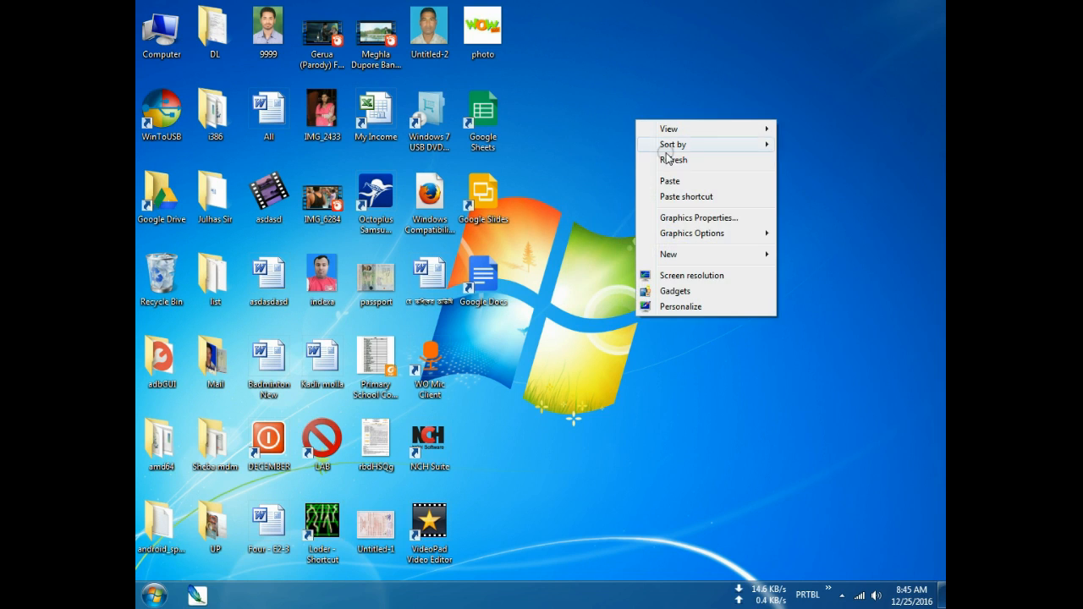
{"action": "left_click", "coordinate": [670, 159]}
Step: Open the Everything file search program
{"action": "left_click", "coordinate": [154, 596]}
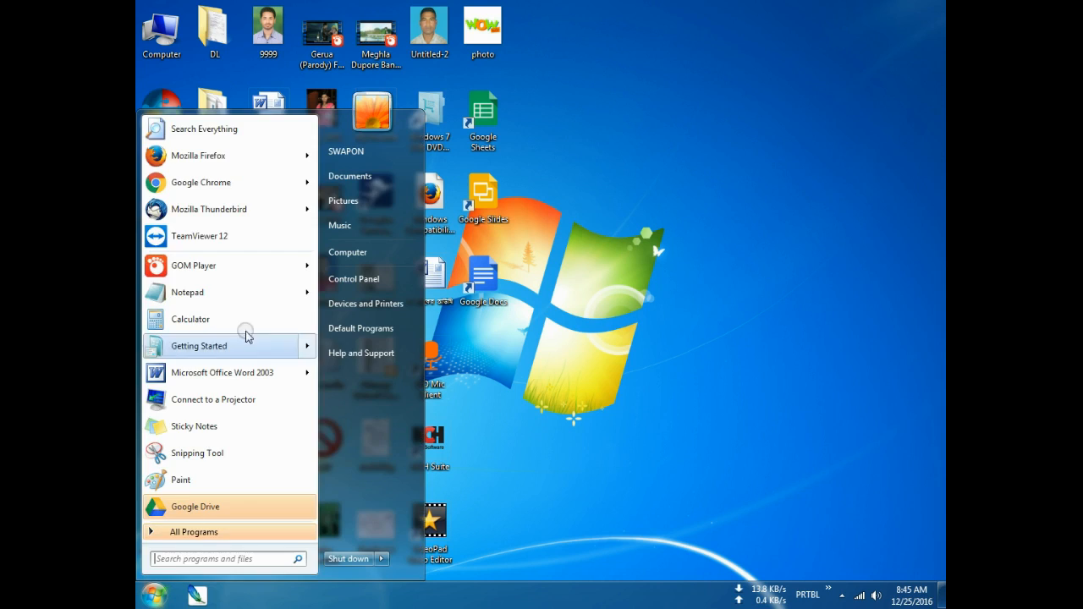
{"action": "left_click", "coordinate": [232, 133]}
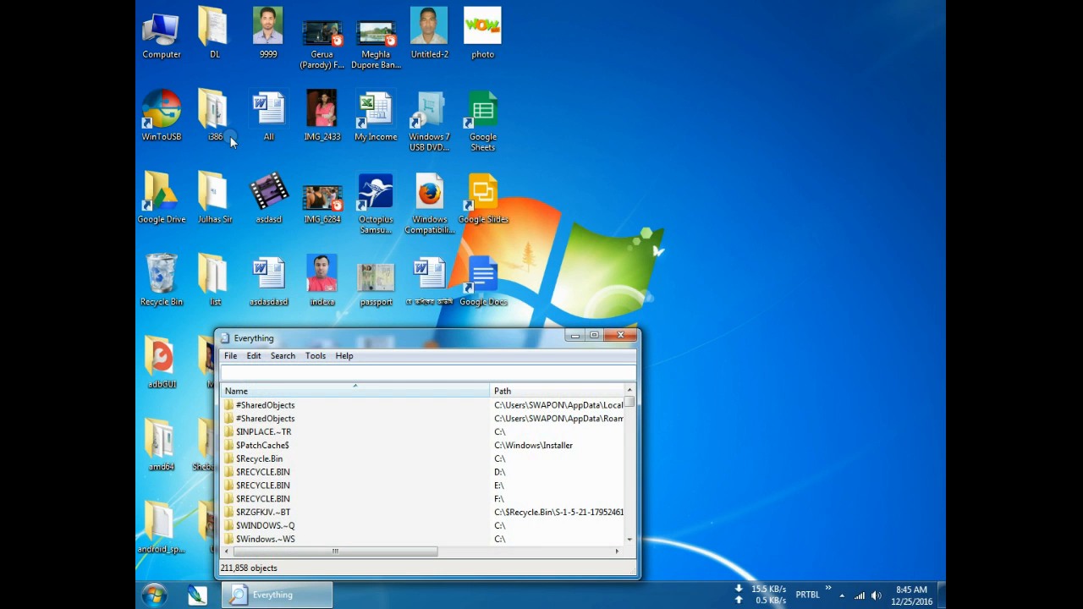
{"action": "type", "text": "iso"}
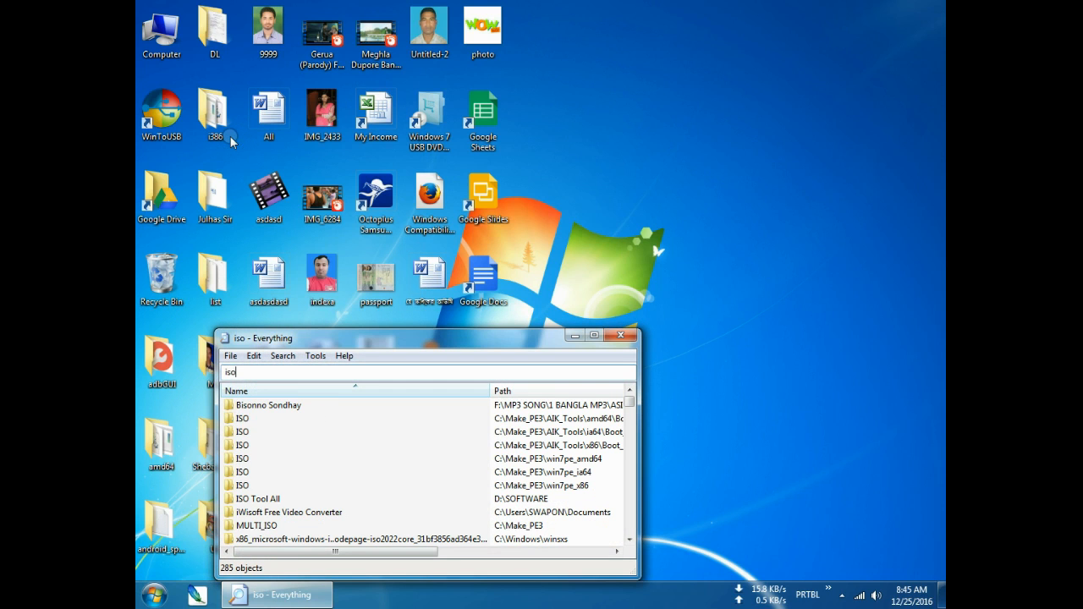
{"action": "key", "text": "BackSpace"}
{"action": "key", "text": "BackSpace"}
{"action": "key", "text": "BackSpace"}
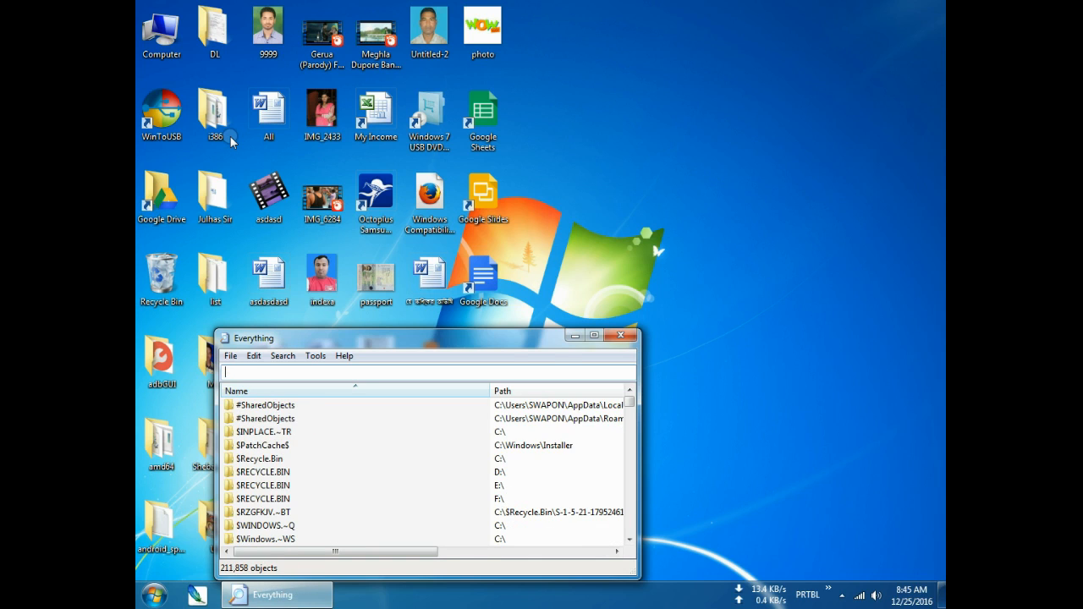
Step: Search for "windows 7 iso" and open the Windows 7.iso file on D:\ with WinRAR
{"action": "type", "text": "windows "}
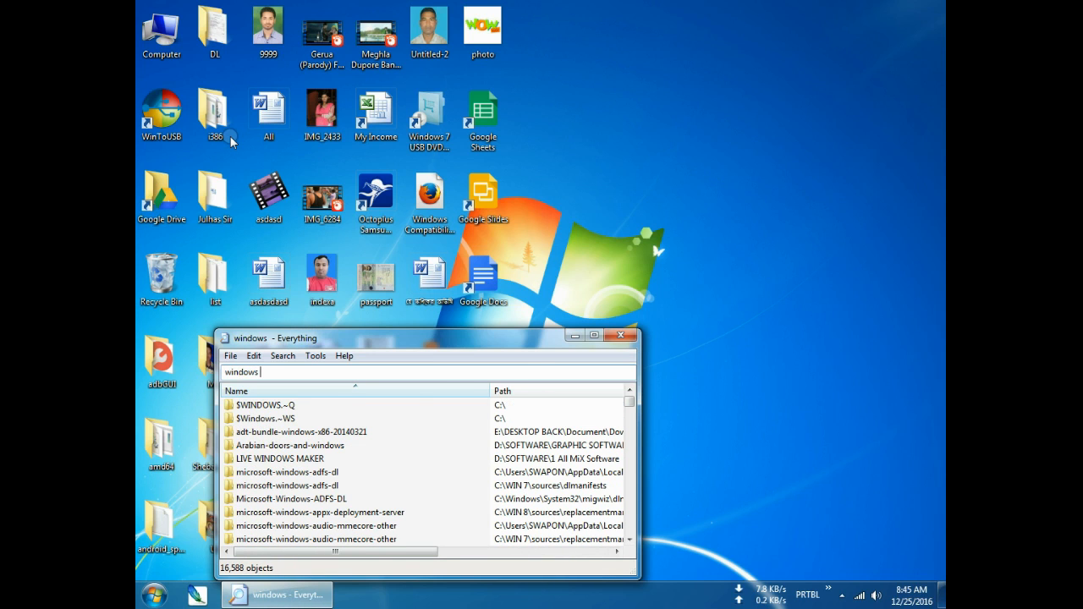
{"action": "type", "text": "7 iso"}
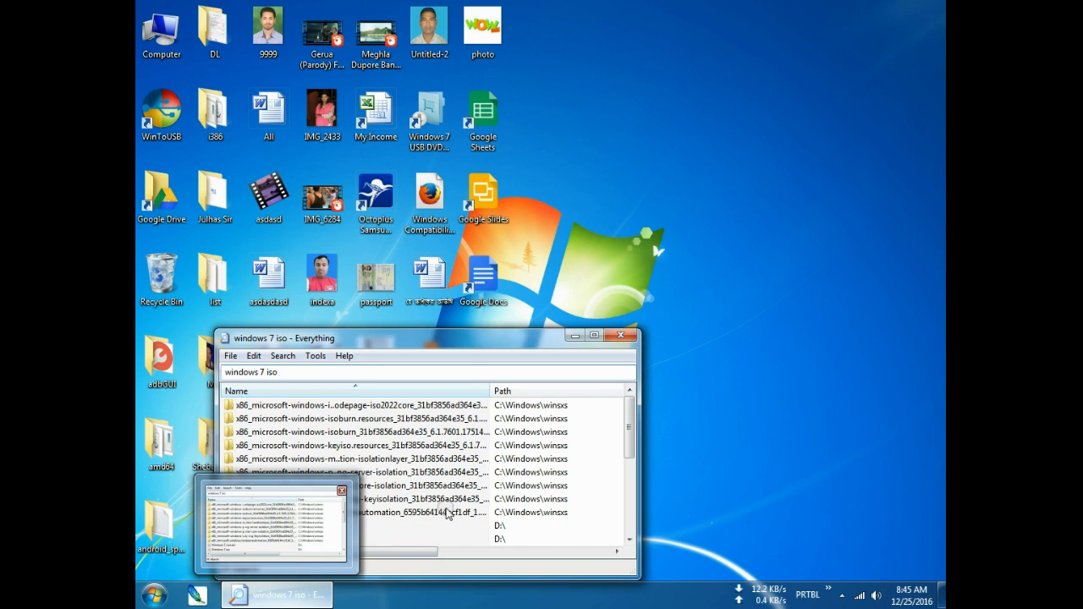
{"action": "left_click", "coordinate": [273, 538]}
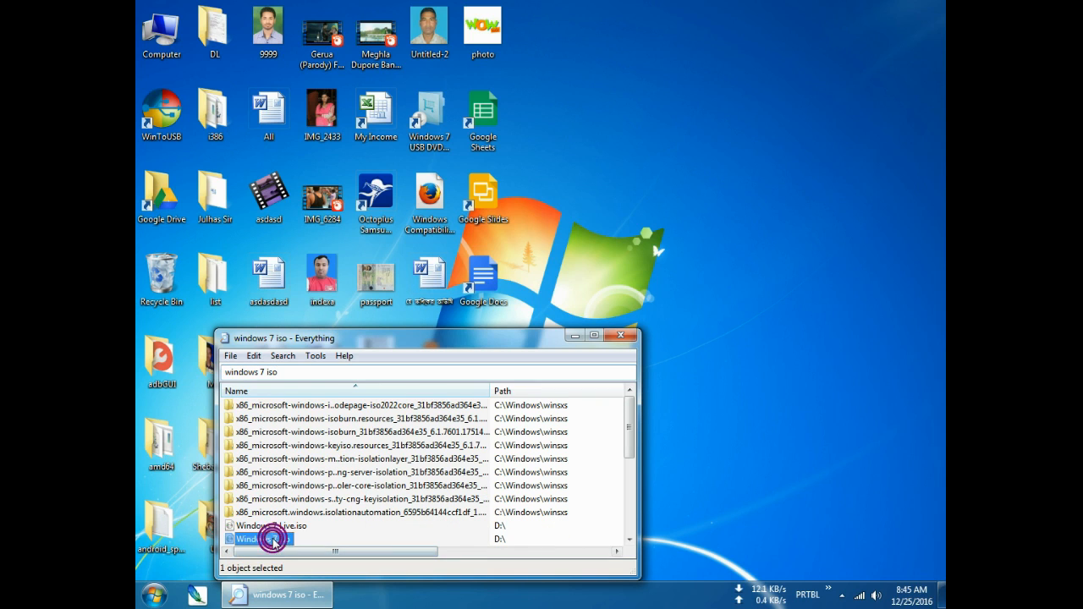
{"action": "right_click", "coordinate": [273, 539]}
{"action": "left_click", "coordinate": [423, 356]}
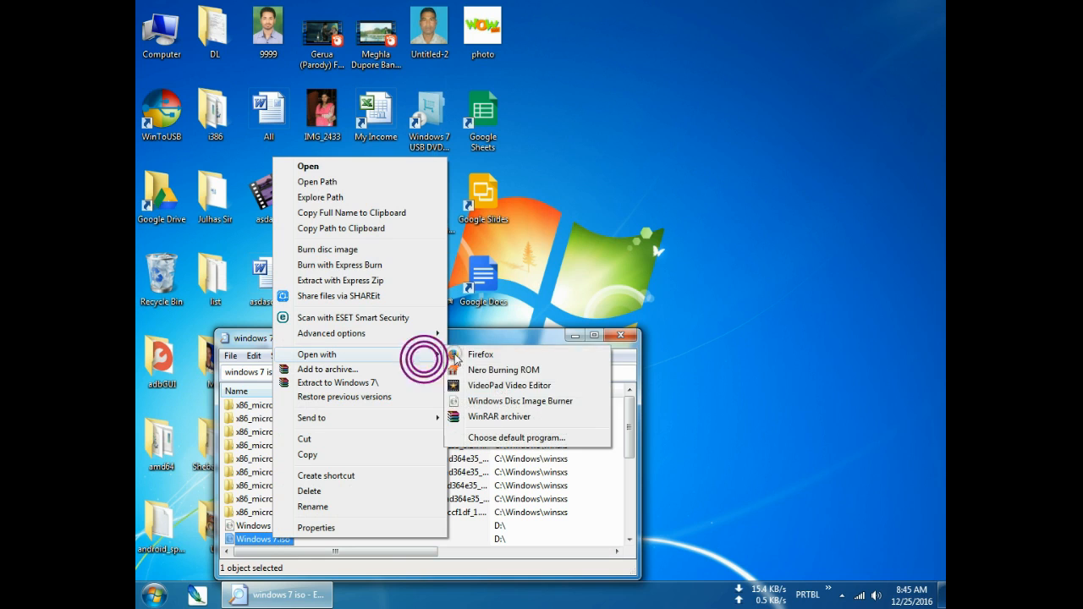
{"action": "left_click", "coordinate": [516, 417]}
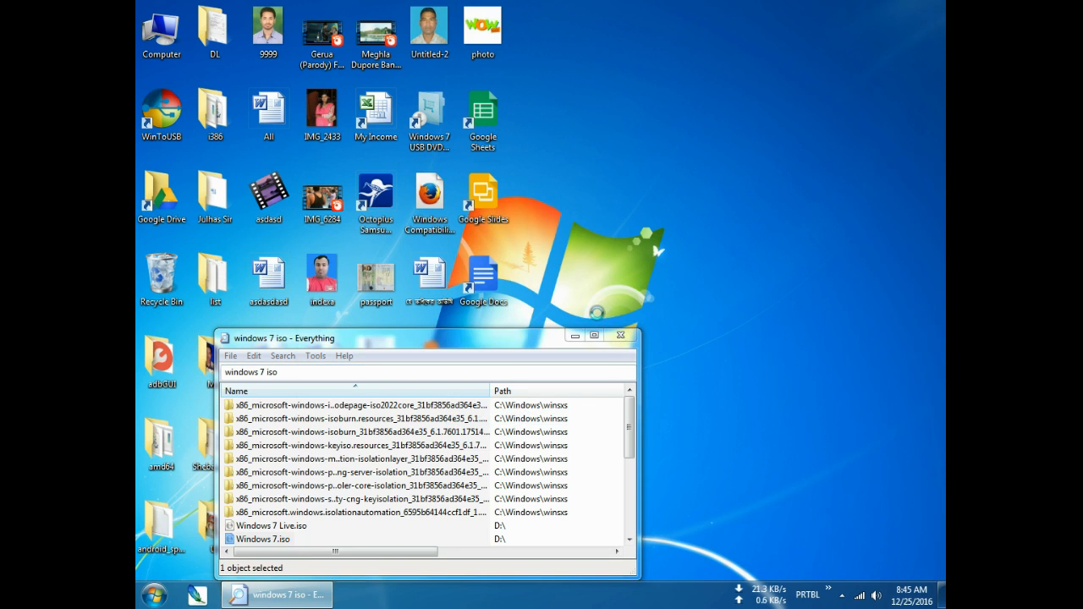
Step: Open Local Disk (C:) in Windows Explorer and select the WIN 7 folder
{"action": "double_click", "coordinate": [162, 30]}
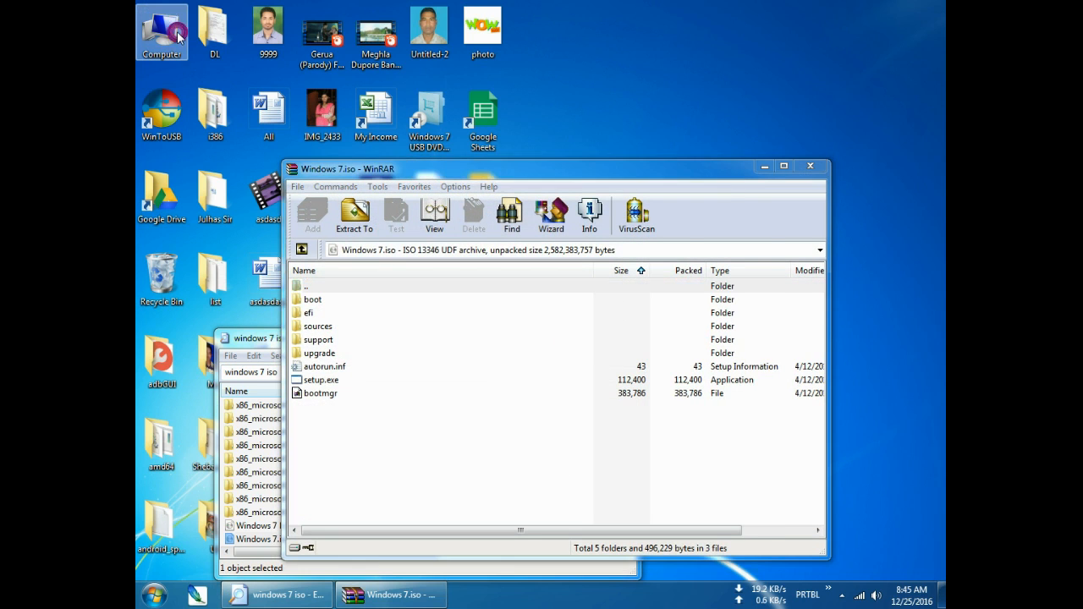
{"action": "double_click", "coordinate": [417, 193]}
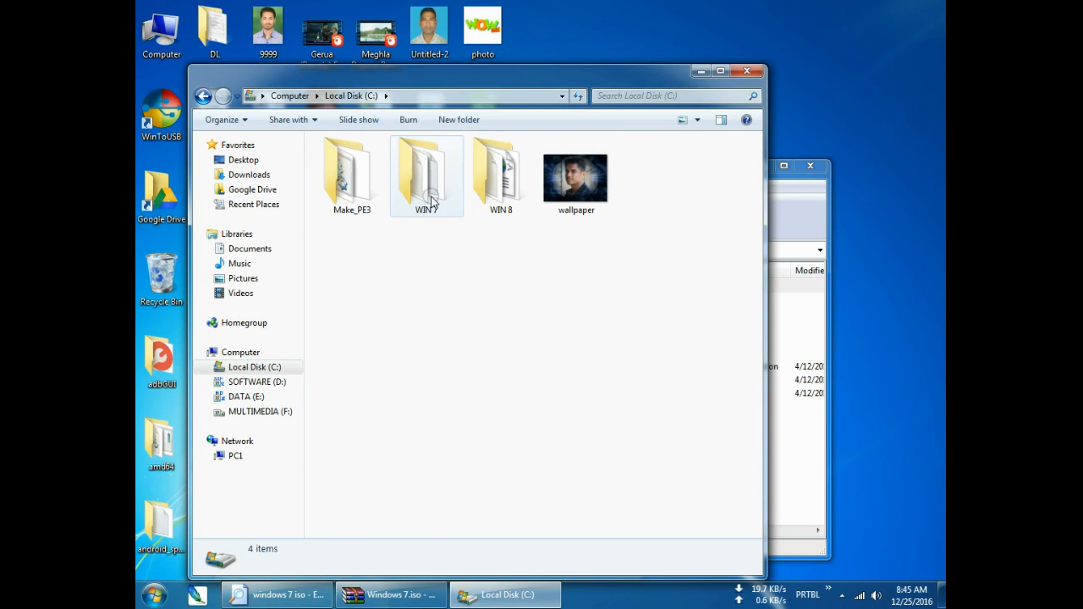
{"action": "left_click", "coordinate": [428, 196]}
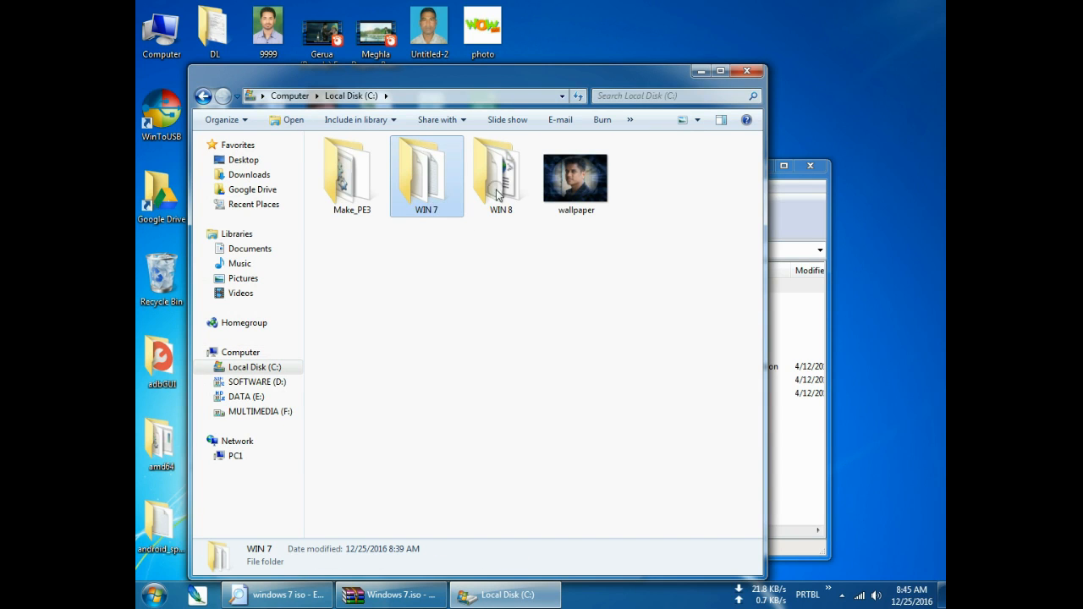
Step: Extract all files and folders of Windows 7.iso to C:\WIN 7 without replacing existing files, and close the archive
{"action": "left_click_drag", "start_coordinate": [667, 77], "coordinate": [586, 340]}
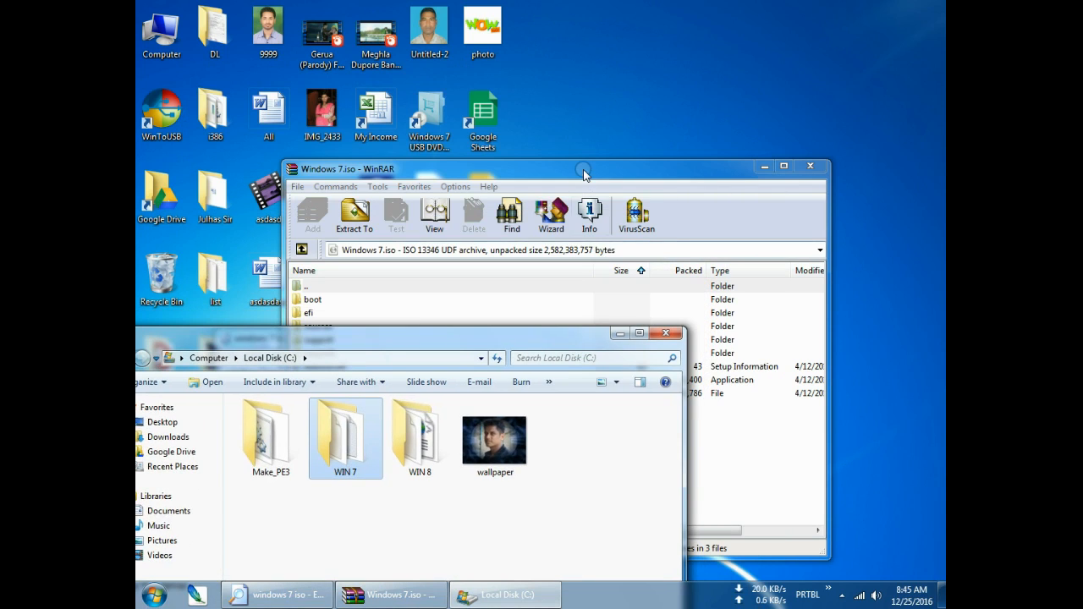
{"action": "left_click_drag", "start_coordinate": [584, 169], "coordinate": [708, 79]}
{"action": "left_click_drag", "start_coordinate": [527, 377], "coordinate": [606, 530]}
{"action": "left_click_drag", "start_coordinate": [503, 358], "coordinate": [432, 209]}
{"action": "left_click", "coordinate": [480, 123]}
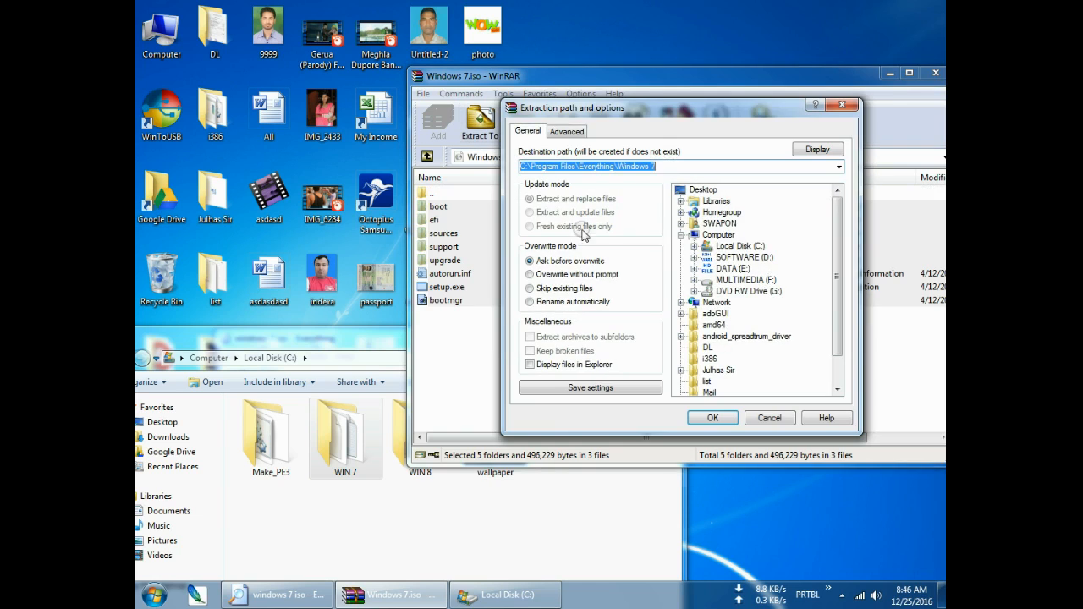
{"action": "left_click", "coordinate": [733, 245]}
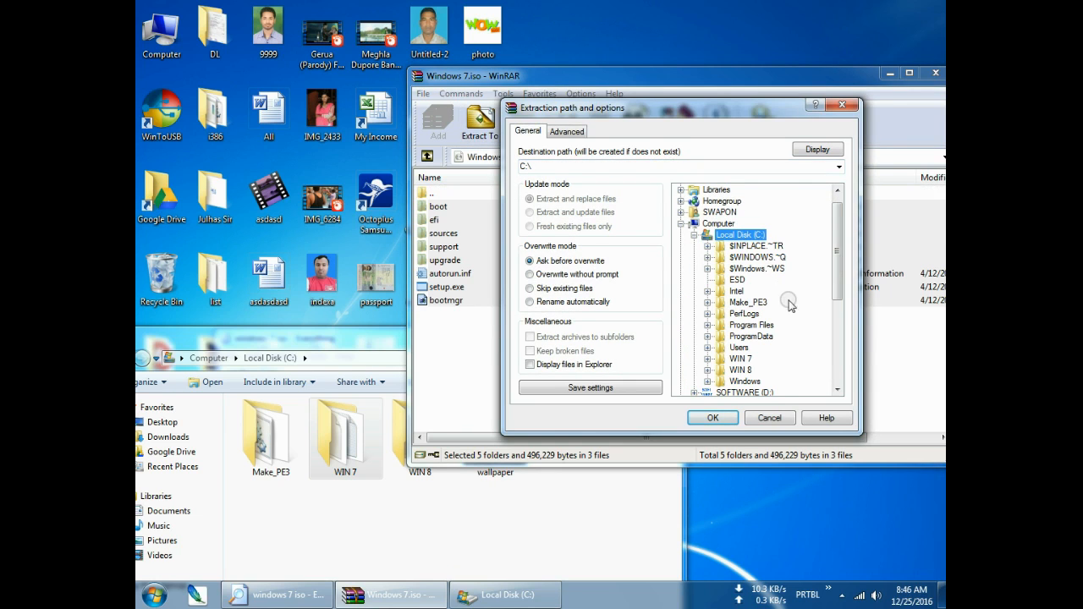
{"action": "left_click", "coordinate": [741, 359]}
{"action": "left_click", "coordinate": [720, 420]}
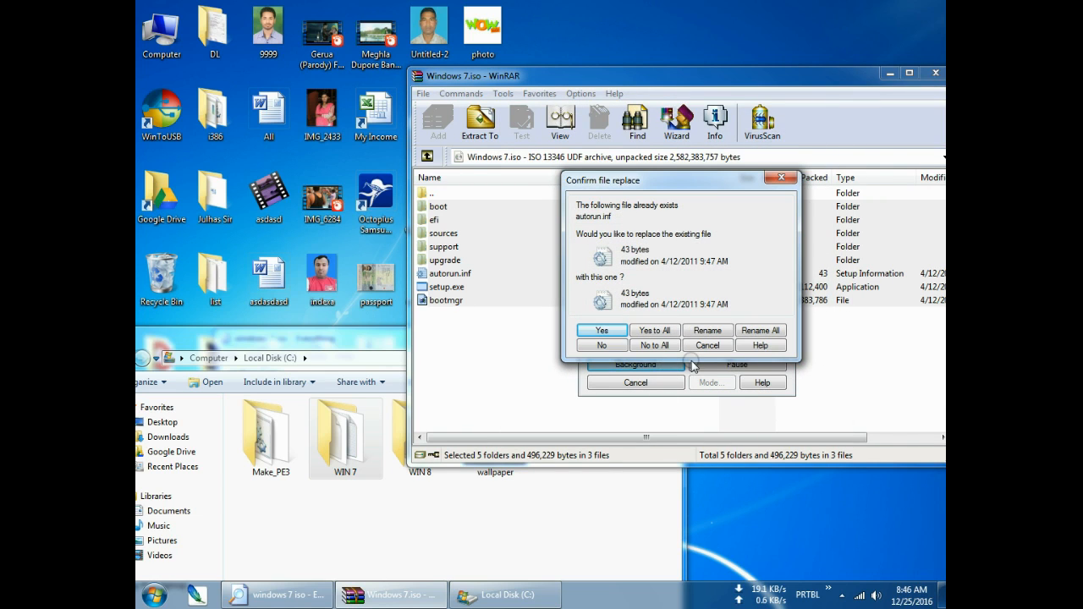
{"action": "left_click", "coordinate": [651, 346]}
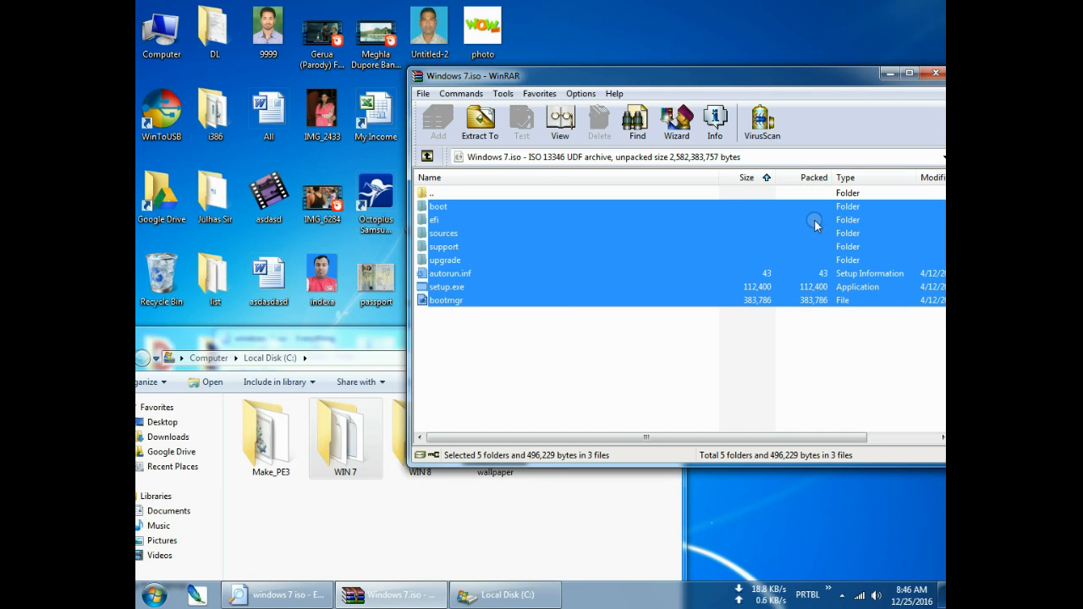
{"action": "left_click", "coordinate": [935, 73]}
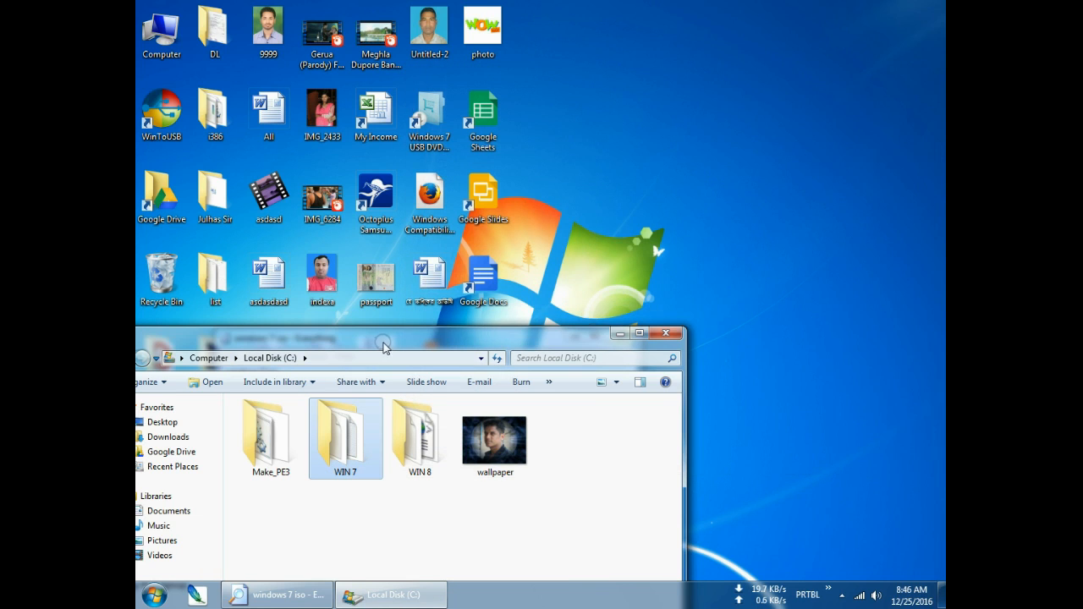
Step: Check the extracted contents of the WIN 7 folder and return to Local Disk (C:)
{"action": "left_click_drag", "start_coordinate": [376, 337], "coordinate": [619, 90]}
{"action": "double_click", "coordinate": [615, 174]}
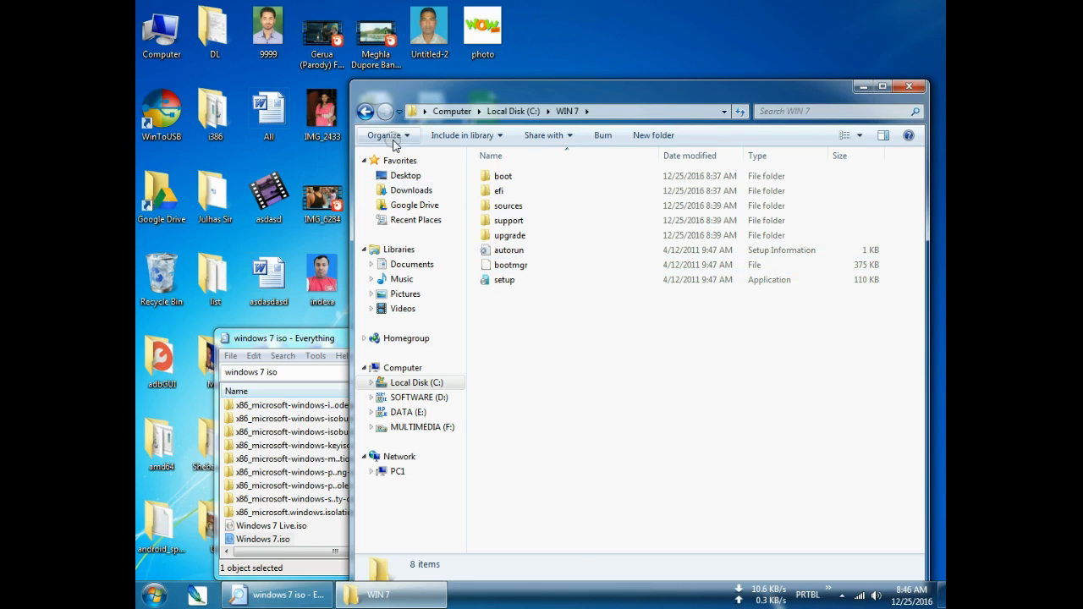
{"action": "left_click", "coordinate": [365, 111]}
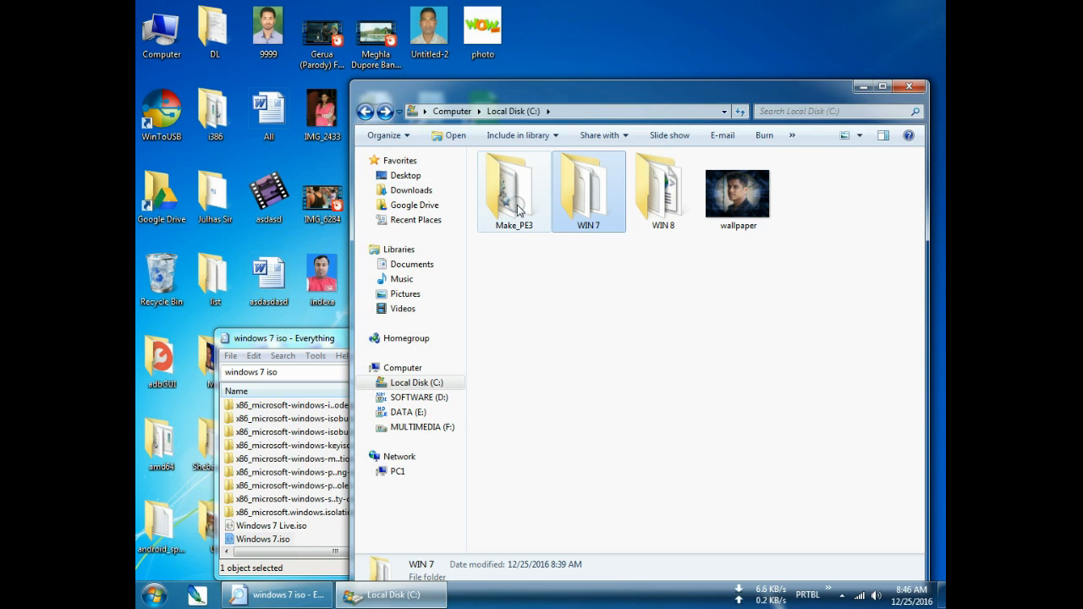
Step: Launch the Make_PE3 application from the C:\Make_PE3 folder
{"action": "double_click", "coordinate": [516, 212]}
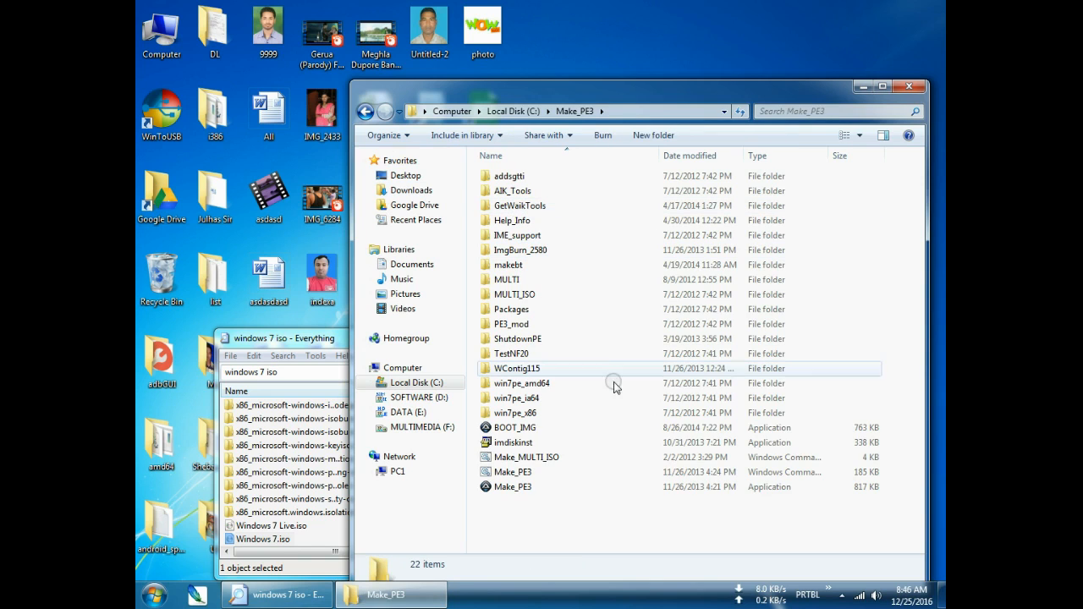
{"action": "double_click", "coordinate": [512, 489]}
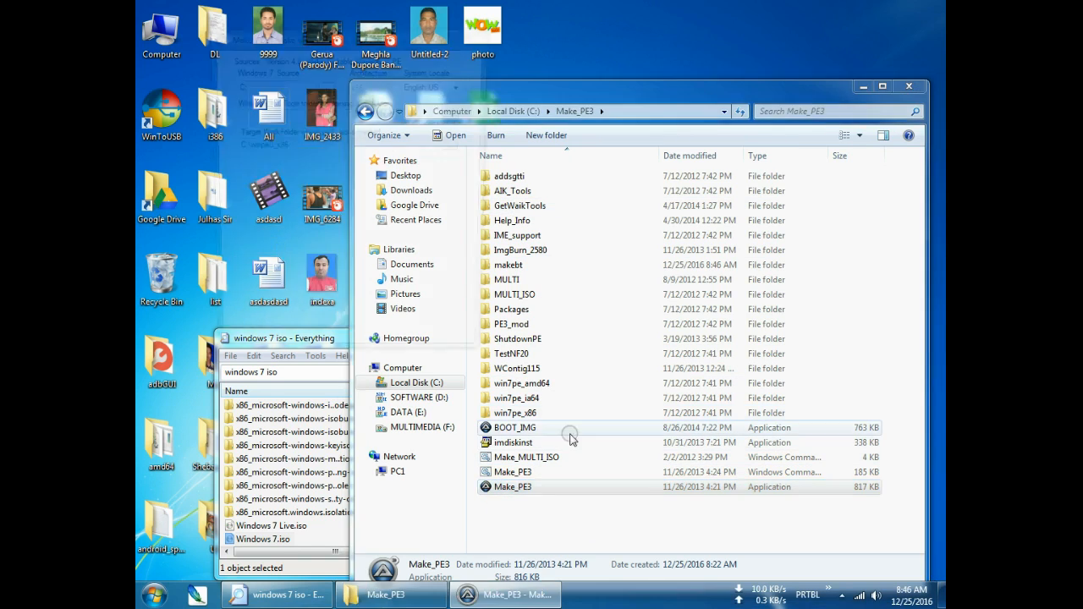
{"action": "left_click_drag", "start_coordinate": [361, 38], "coordinate": [643, 52]}
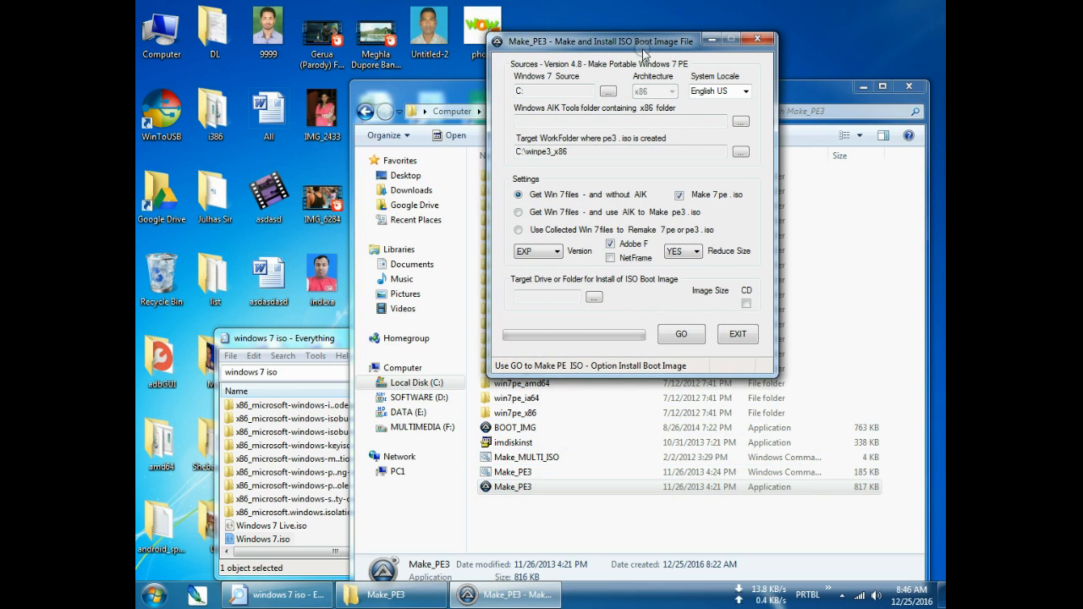
Step: Set the Windows 7 source to C:\WIN 7 and build the portable Windows 7 PE ISO through to the end
{"action": "left_click", "coordinate": [609, 93]}
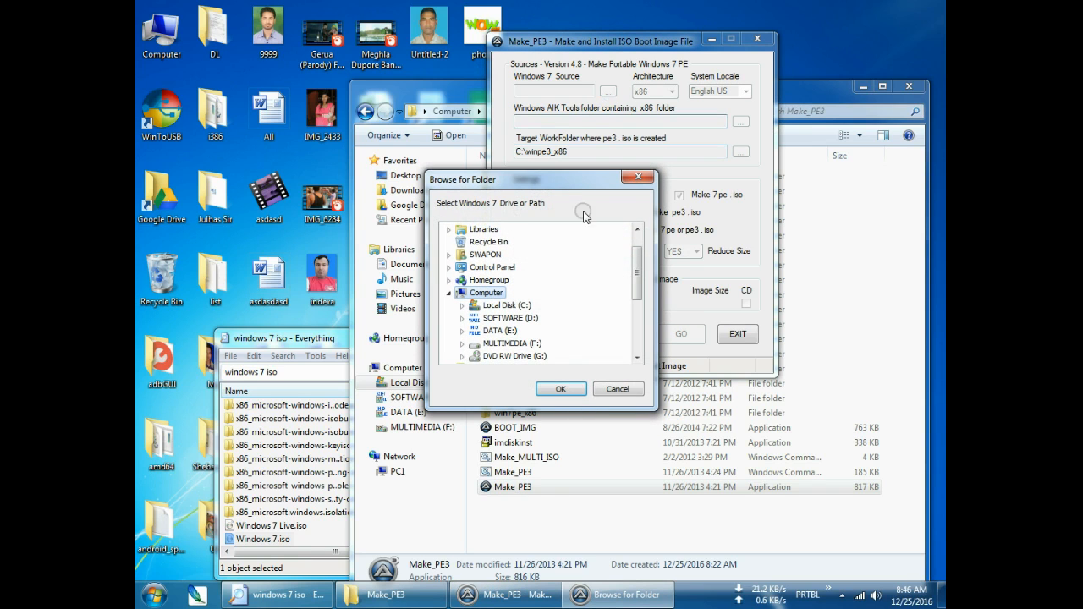
{"action": "double_click", "coordinate": [516, 306]}
{"action": "scroll", "coordinate": [550, 300], "scroll_direction": "down", "scroll_amount": 2}
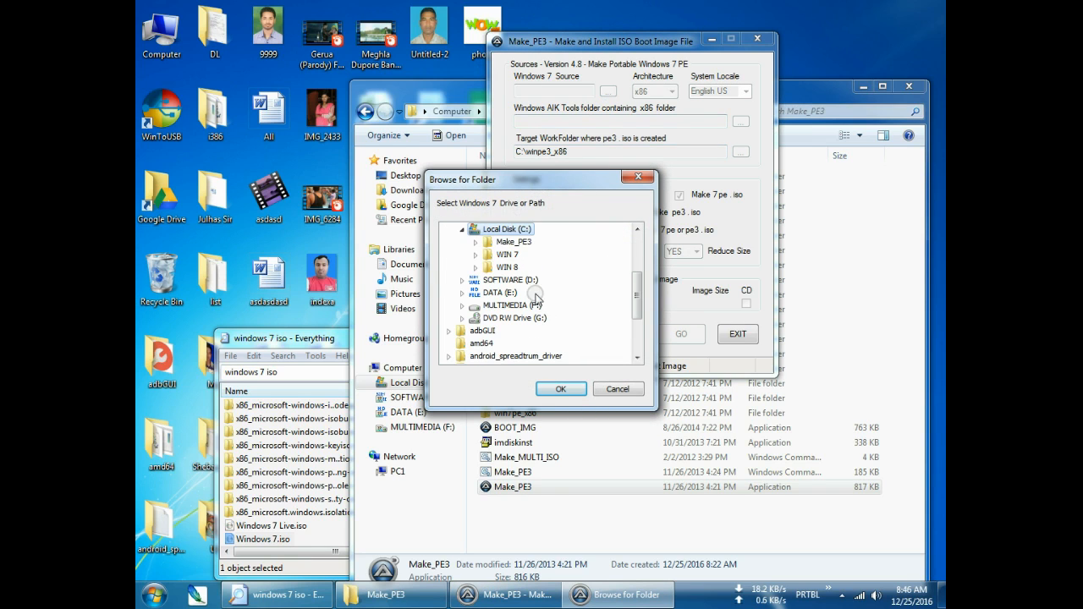
{"action": "double_click", "coordinate": [507, 255]}
{"action": "left_click", "coordinate": [562, 388]}
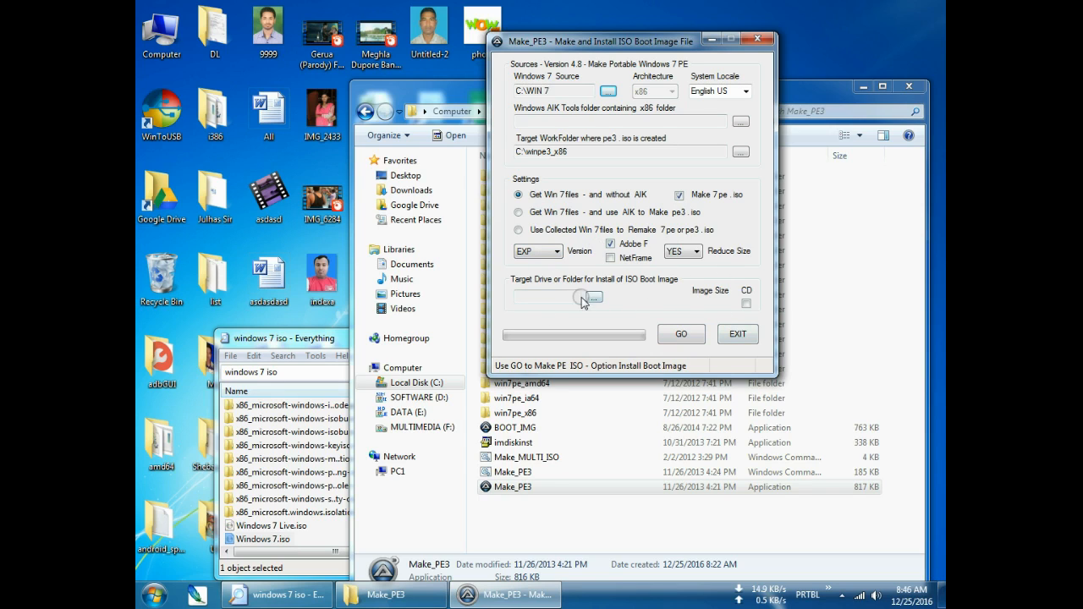
{"action": "left_click", "coordinate": [682, 336]}
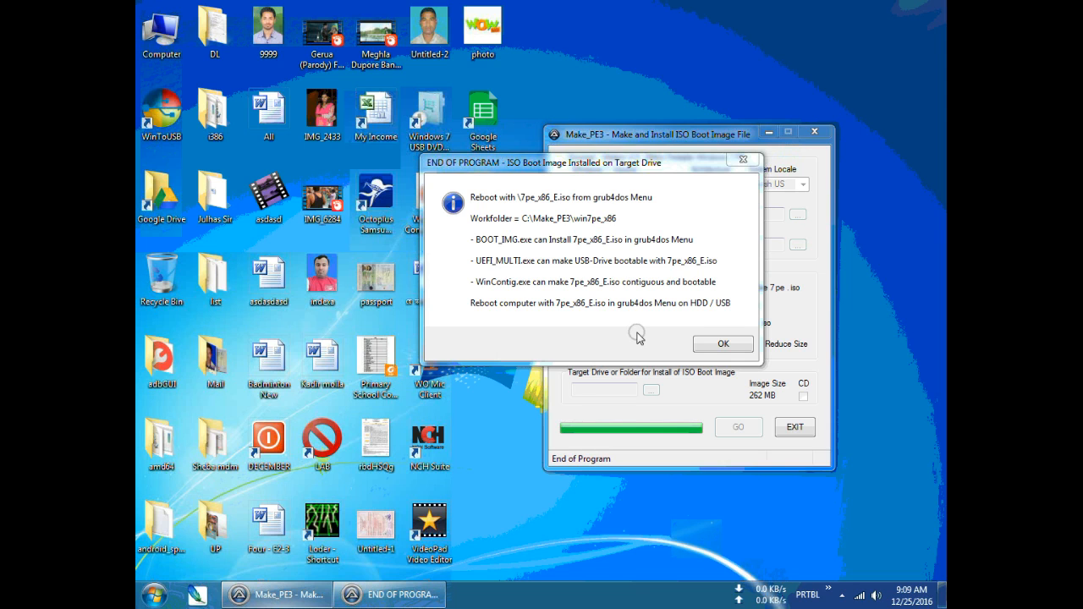
{"action": "left_click", "coordinate": [723, 344]}
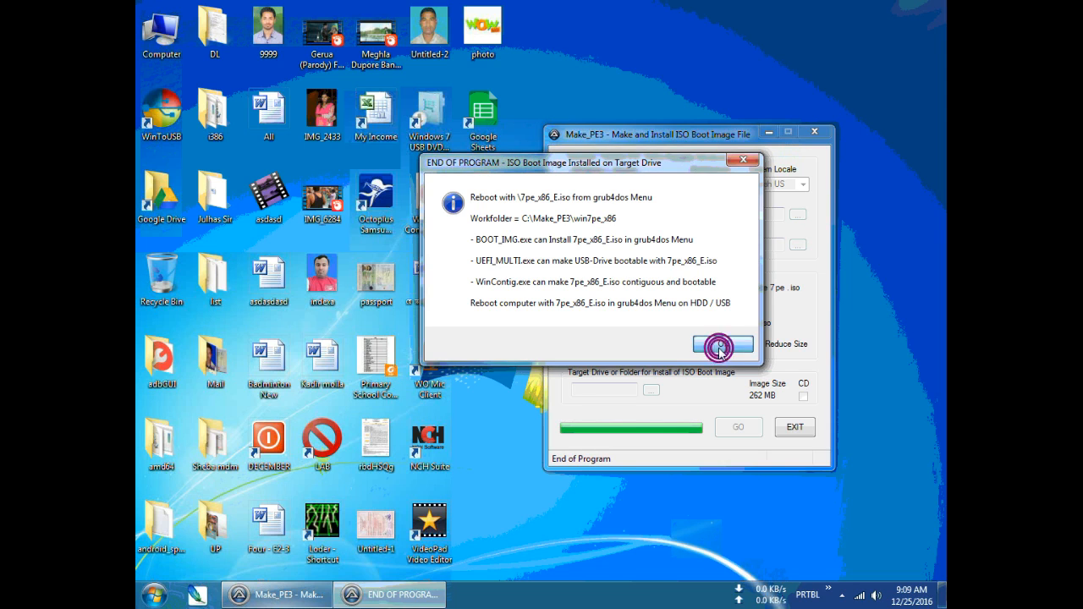
Step: Refresh the desktop and locate the 7pe_x86_E disc image in C:\Make_PE3\win7pe_x86
{"action": "right_click", "coordinate": [591, 113]}
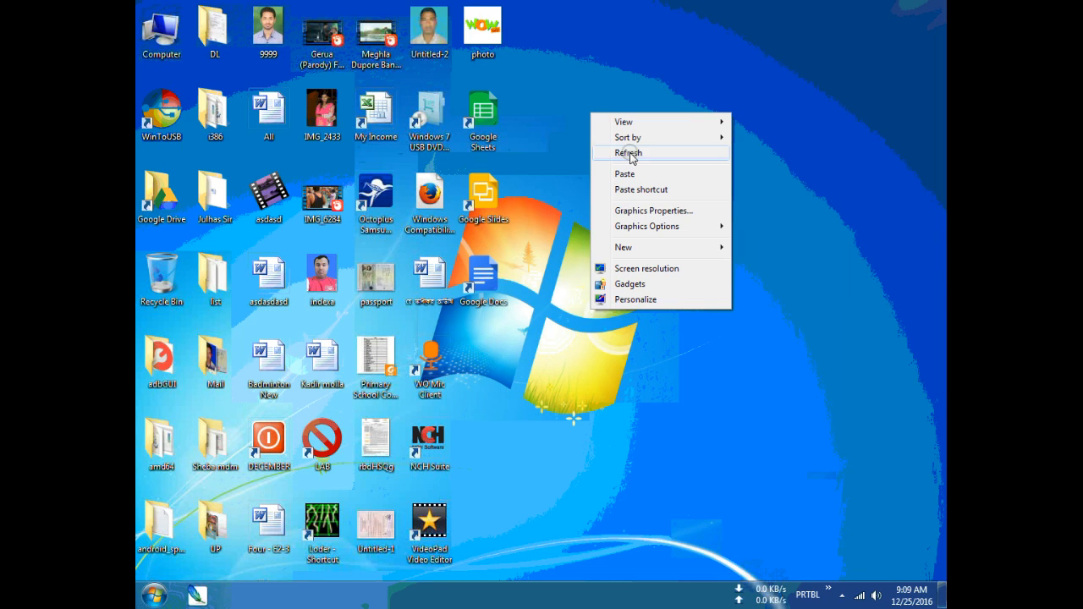
{"action": "left_click", "coordinate": [633, 155]}
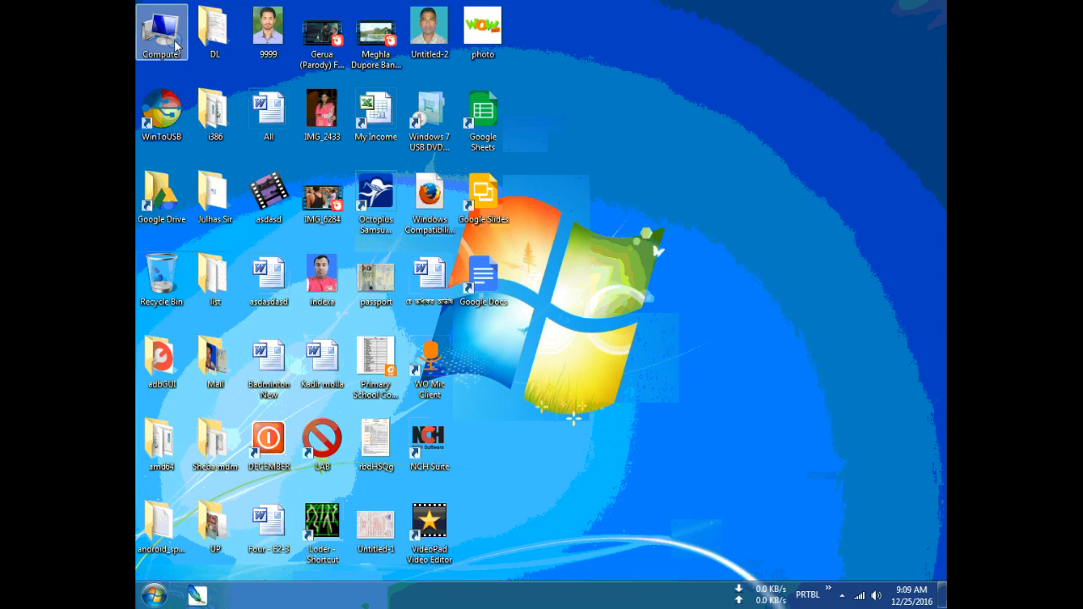
{"action": "double_click", "coordinate": [176, 46]}
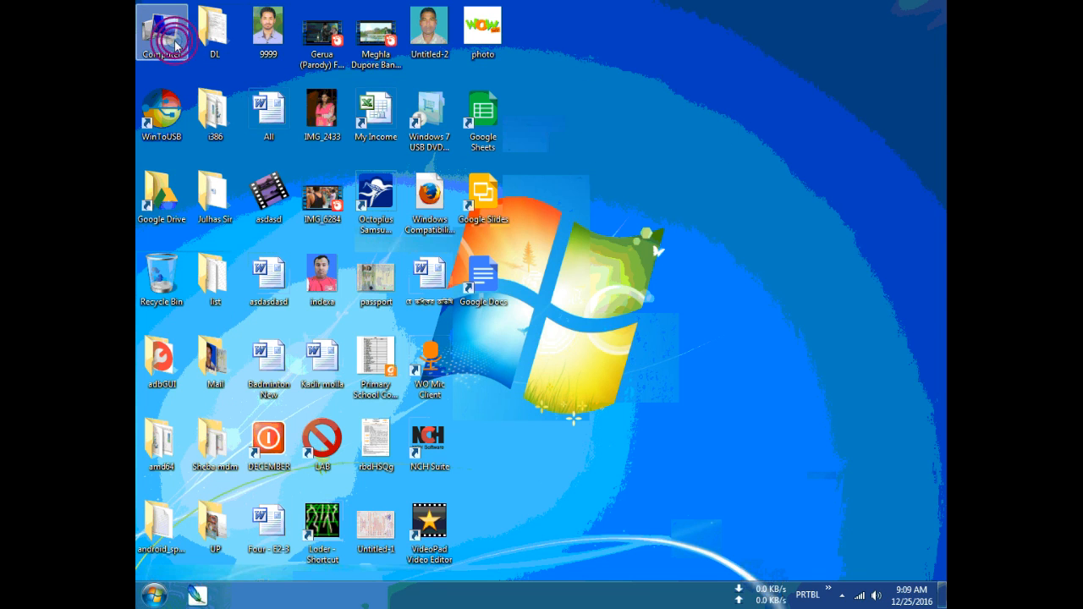
{"action": "double_click", "coordinate": [369, 181]}
{"action": "double_click", "coordinate": [377, 179]}
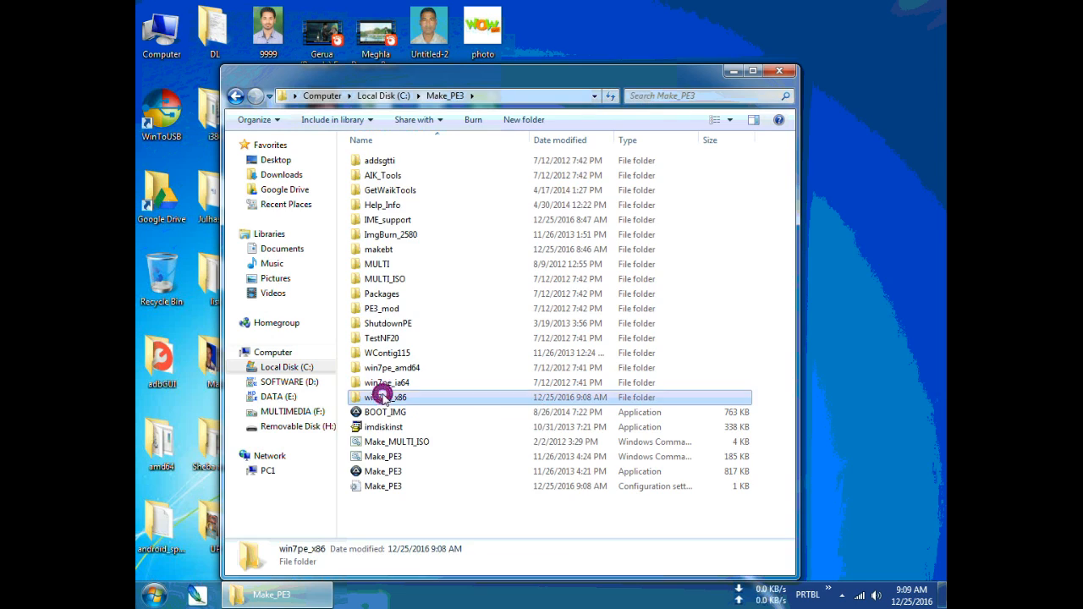
{"action": "double_click", "coordinate": [384, 396]}
{"action": "left_click", "coordinate": [381, 190]}
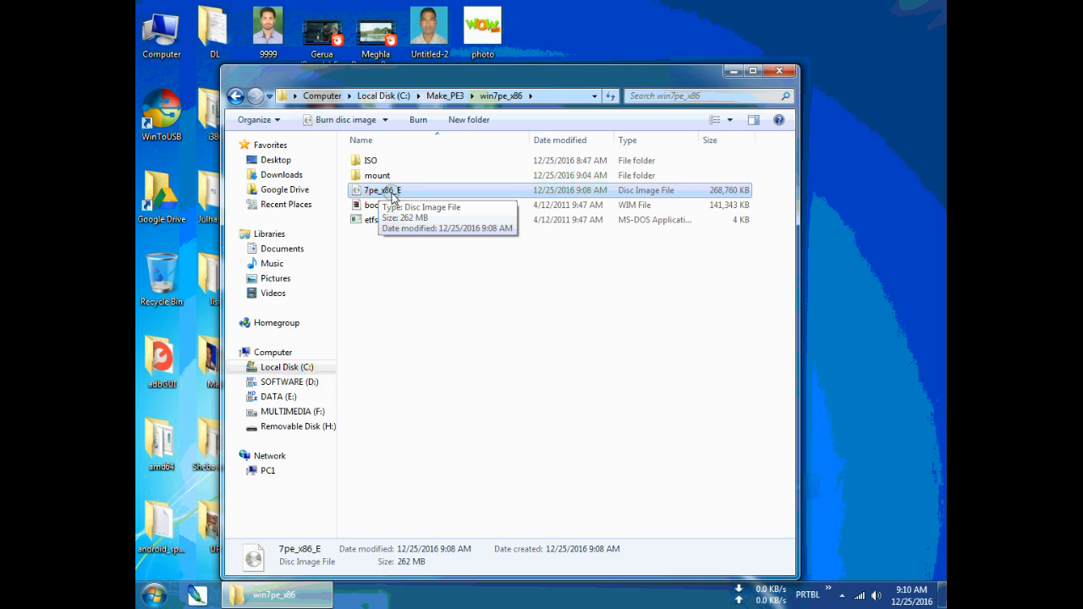
Step: Open the 7pe_x86_E disc image with WinRAR archiver
{"action": "right_click", "coordinate": [392, 196]}
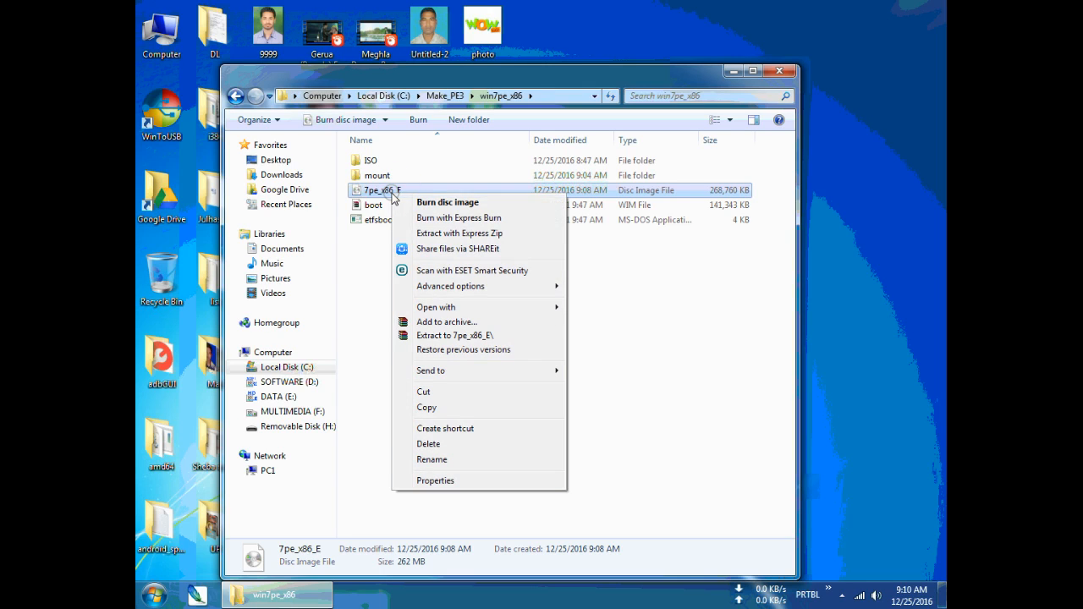
{"action": "mouse_move", "coordinate": [479, 310]}
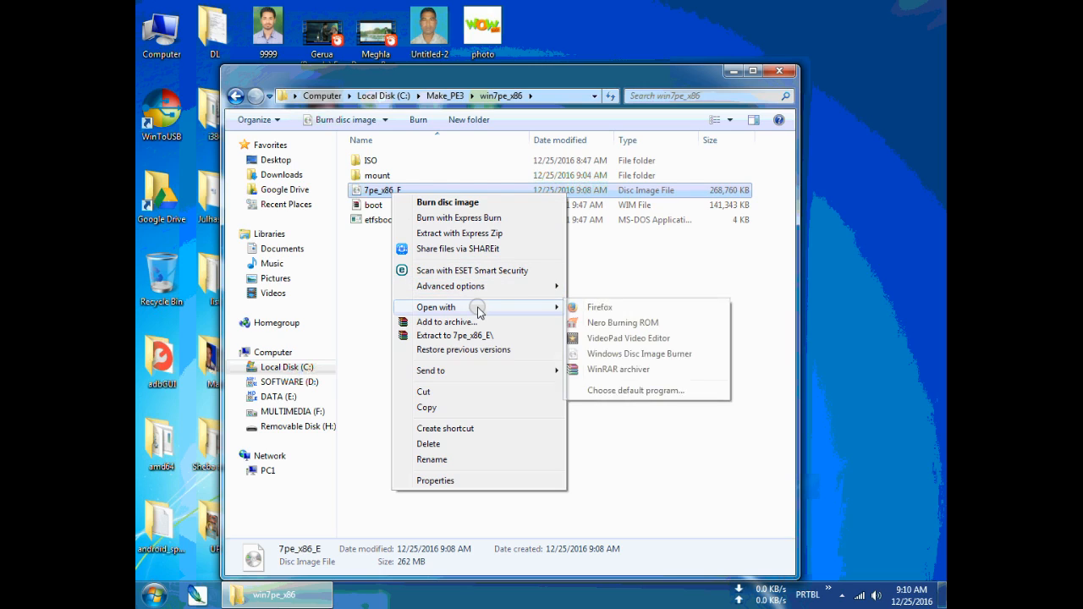
{"action": "left_click", "coordinate": [596, 370]}
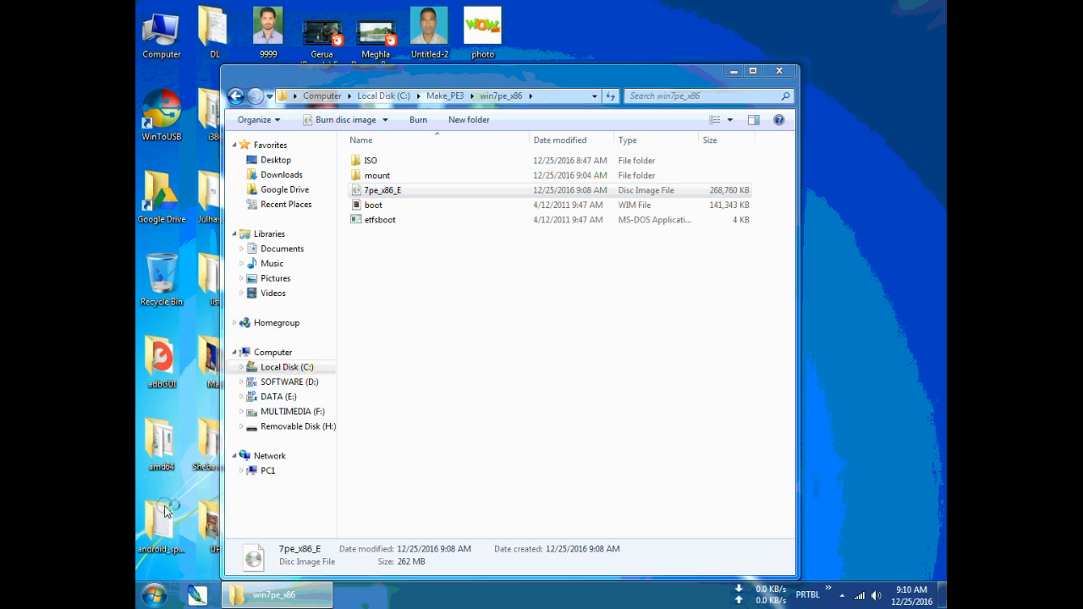
Step: Open Removable Disk (H:) and permanently delete all files and folders on it
{"action": "left_click", "coordinate": [153, 595]}
{"action": "left_click", "coordinate": [346, 251]}
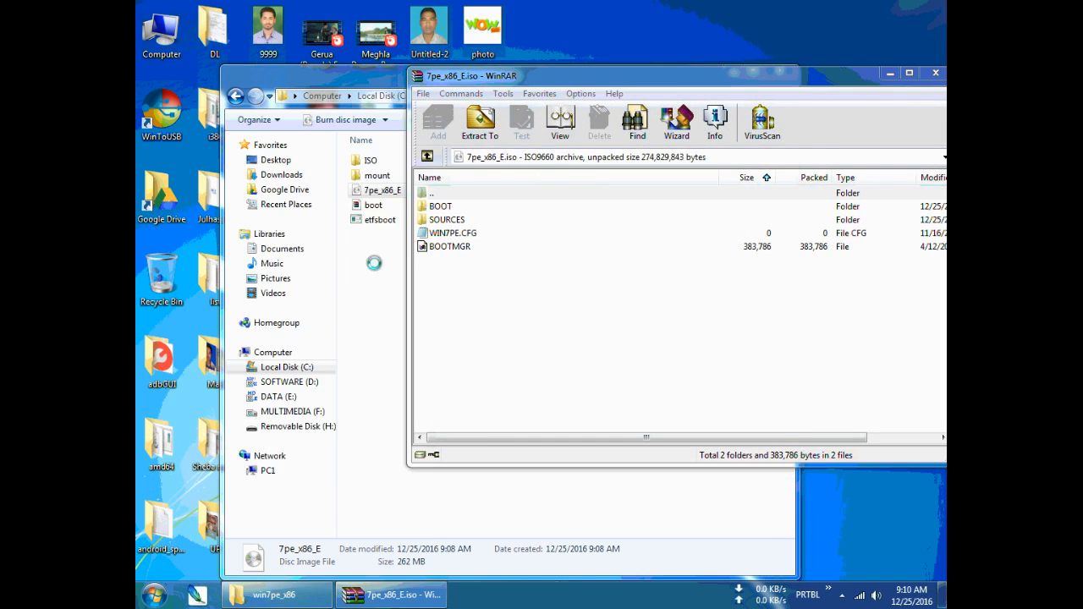
{"action": "double_click", "coordinate": [597, 210]}
{"action": "left_click_drag", "start_coordinate": [636, 269], "coordinate": [334, 67]}
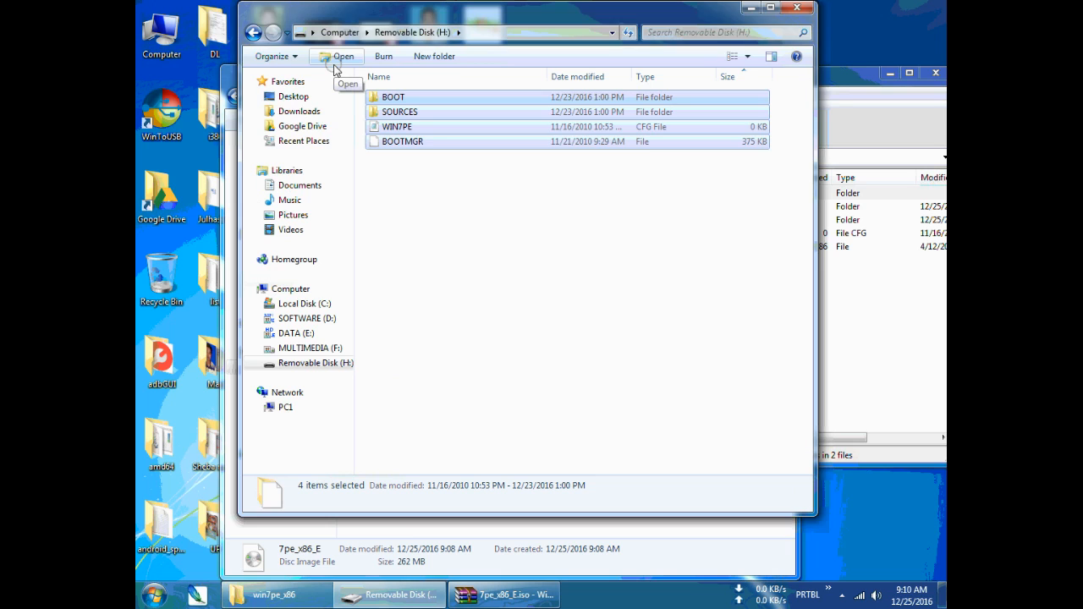
{"action": "key", "text": "shift+Delete"}
{"action": "left_click", "coordinate": [600, 310]}
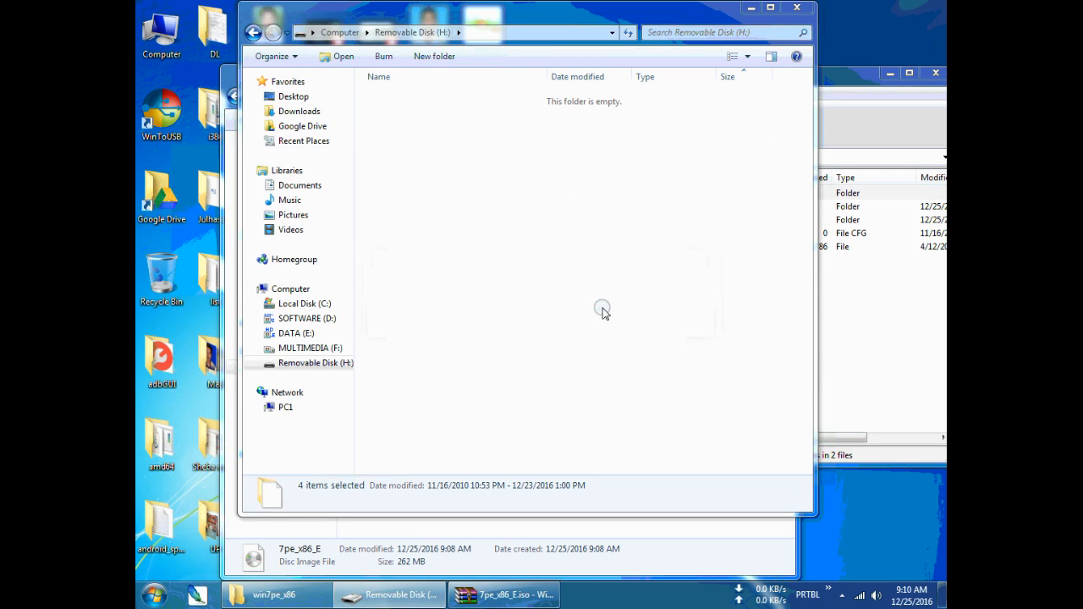
Step: Arrange the windows side by side and extract all contents of 7pe_x86_E.iso onto Removable Disk (H:)
{"action": "left_click_drag", "start_coordinate": [664, 16], "coordinate": [618, 374]}
{"action": "left_click_drag", "start_coordinate": [569, 73], "coordinate": [738, 15]}
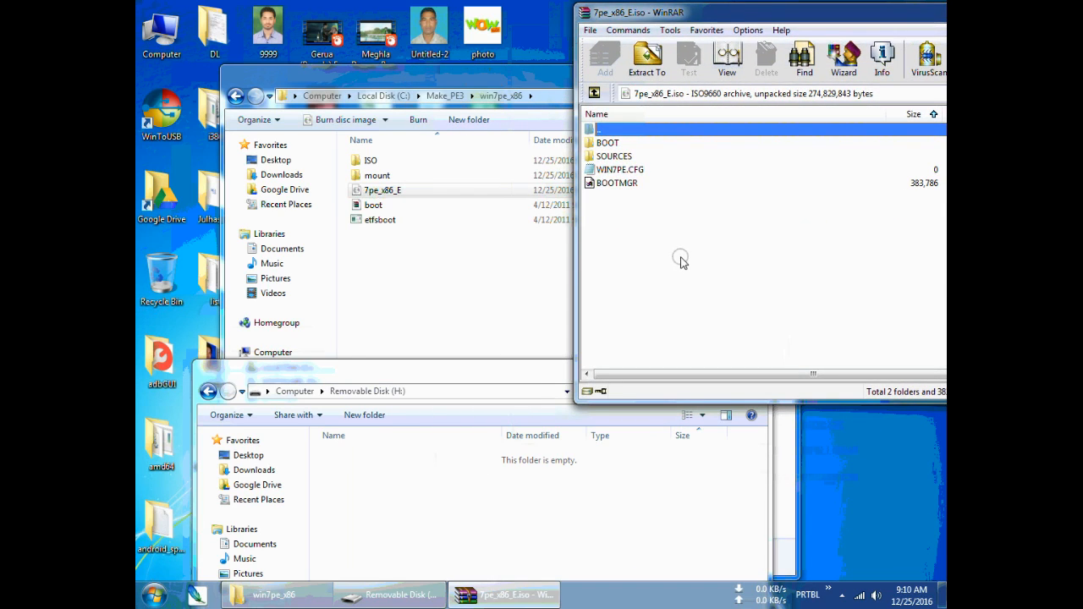
{"action": "left_click_drag", "start_coordinate": [683, 261], "coordinate": [477, 530]}
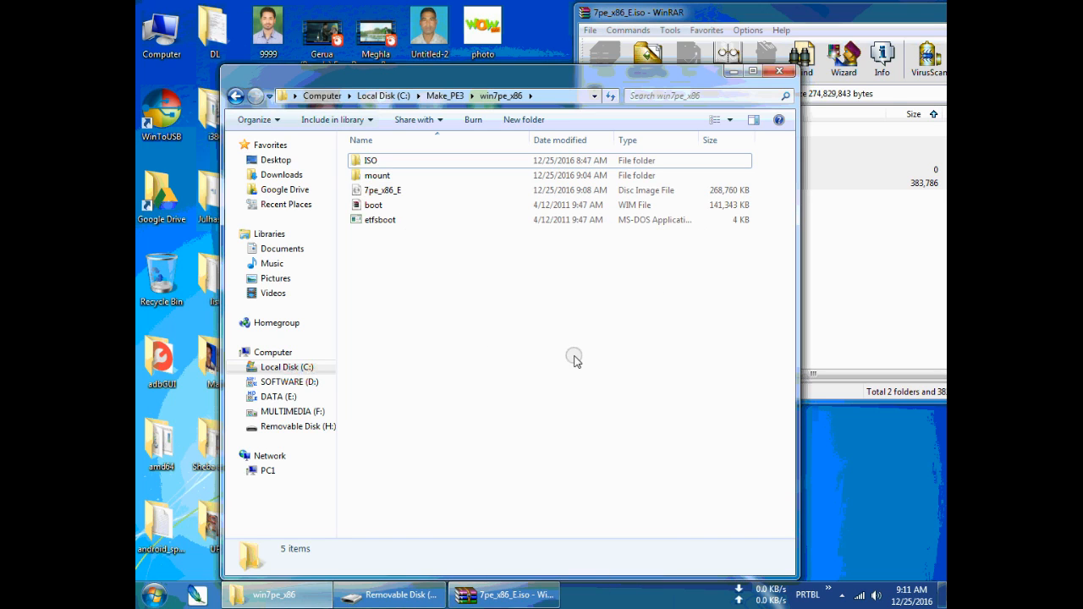
Step: Switch to the Removable Disk (H:) window and refresh its file list
{"action": "right_click", "coordinate": [573, 267]}
{"action": "left_click", "coordinate": [378, 598]}
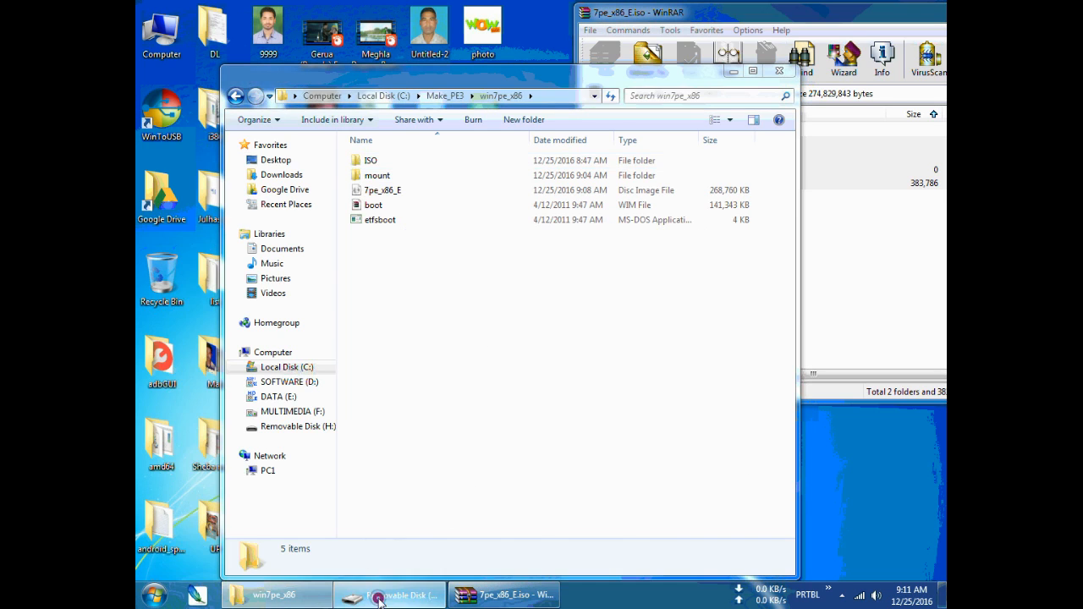
{"action": "right_click", "coordinate": [518, 303]}
{"action": "left_click", "coordinate": [551, 355]}
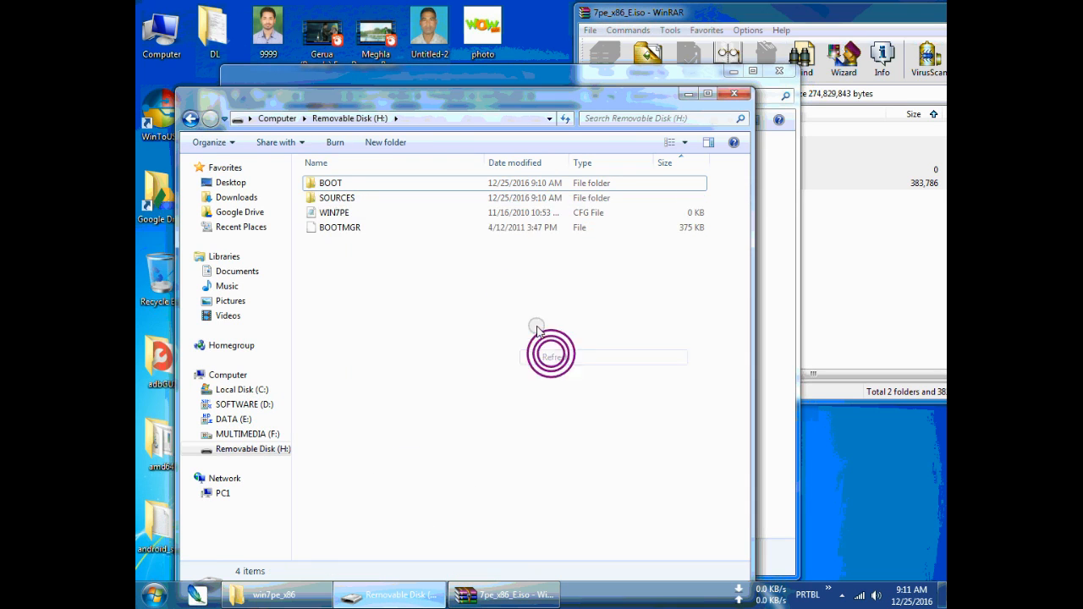
{"action": "right_click", "coordinate": [517, 293]}
{"action": "left_click", "coordinate": [551, 351]}
Step: Examine the BOOT and SOURCES folders on Removable Disk (H:) and close both Explorer windows
{"action": "left_click", "coordinate": [333, 184]}
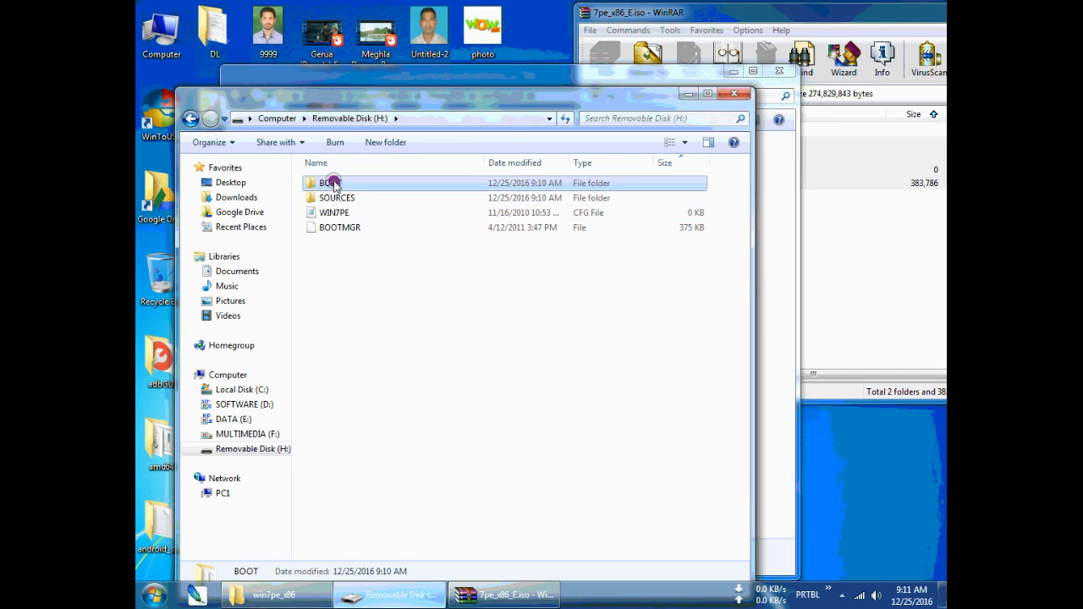
{"action": "double_click", "coordinate": [333, 183]}
{"action": "left_click", "coordinate": [188, 119]}
{"action": "double_click", "coordinate": [329, 197]}
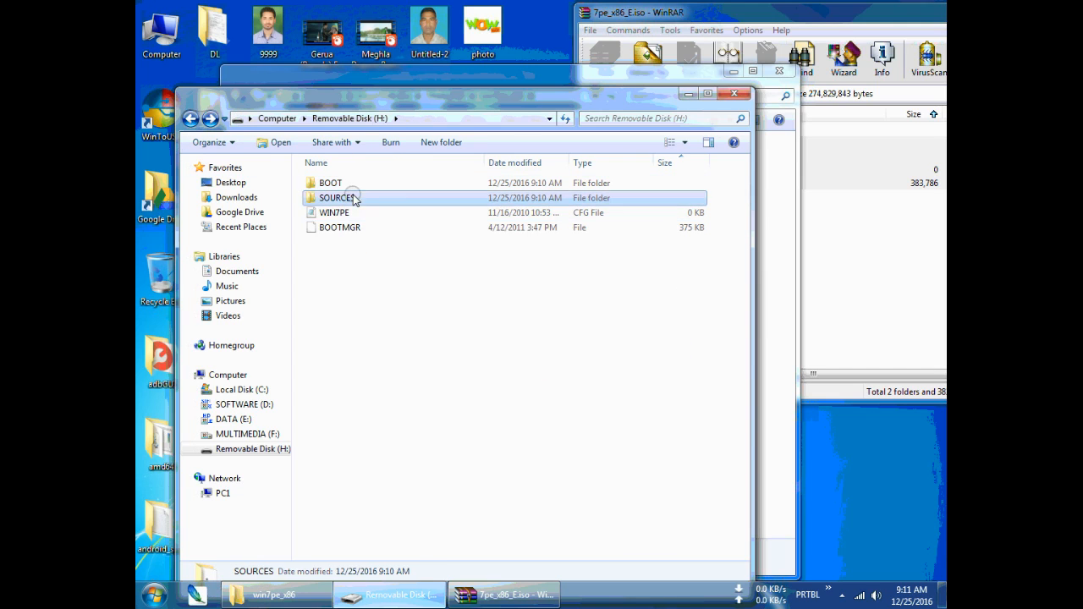
{"action": "left_click", "coordinate": [188, 120]}
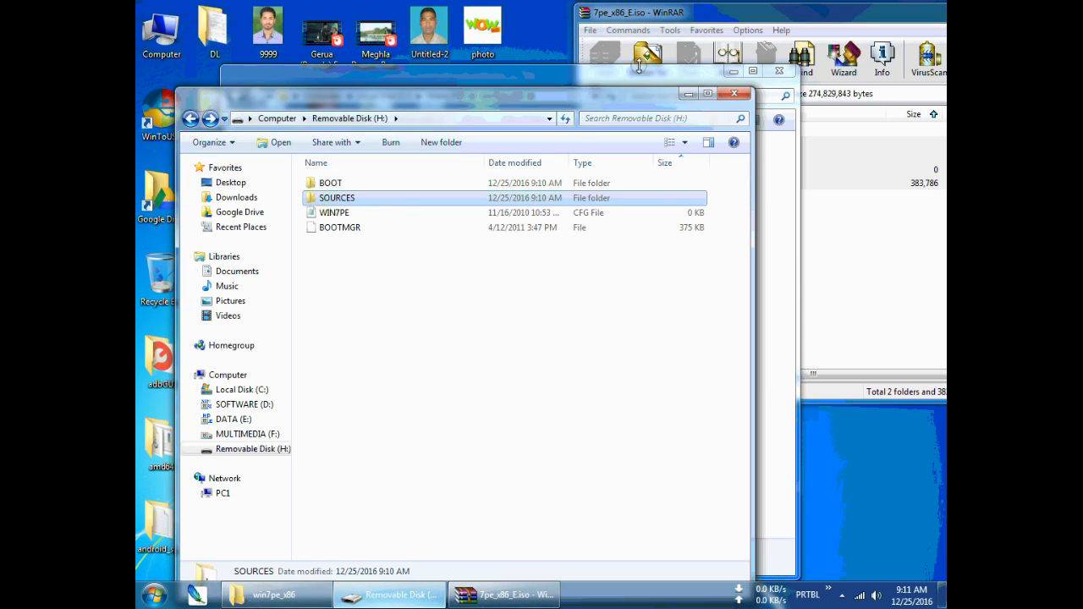
{"action": "left_click", "coordinate": [734, 93]}
{"action": "left_click", "coordinate": [781, 73]}
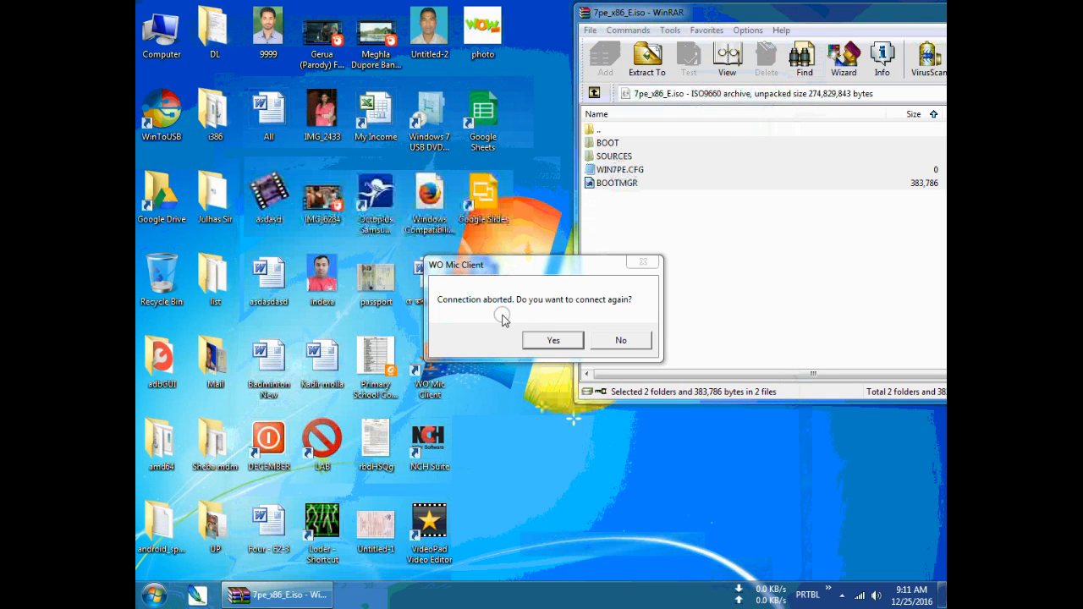
Step: Reconnect the WO Mic Client using the Wi-Fi transport
{"action": "left_click", "coordinate": [552, 339]}
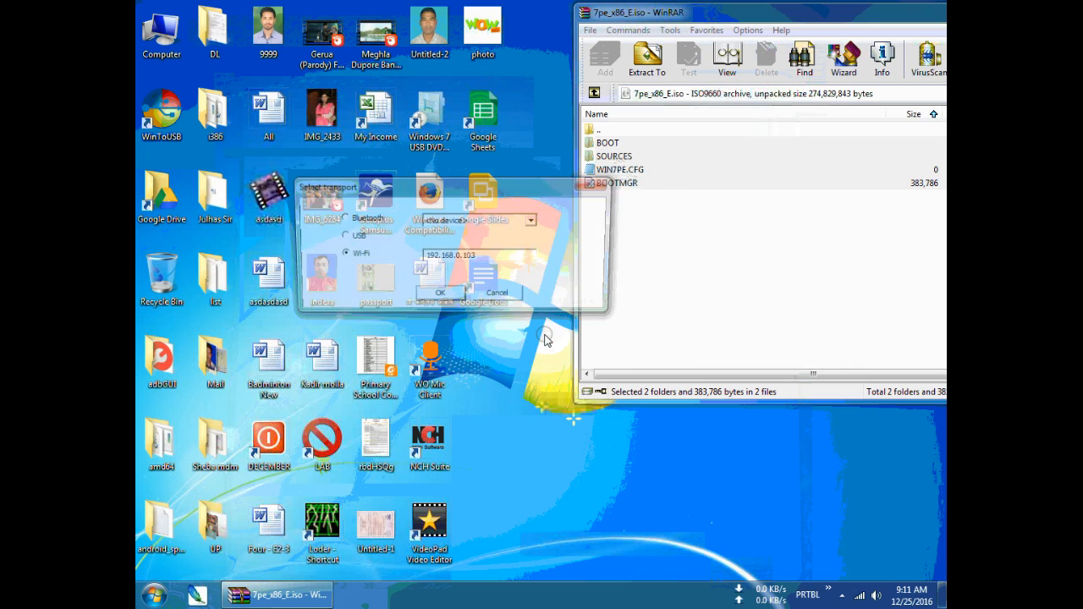
{"action": "left_click", "coordinate": [440, 297]}
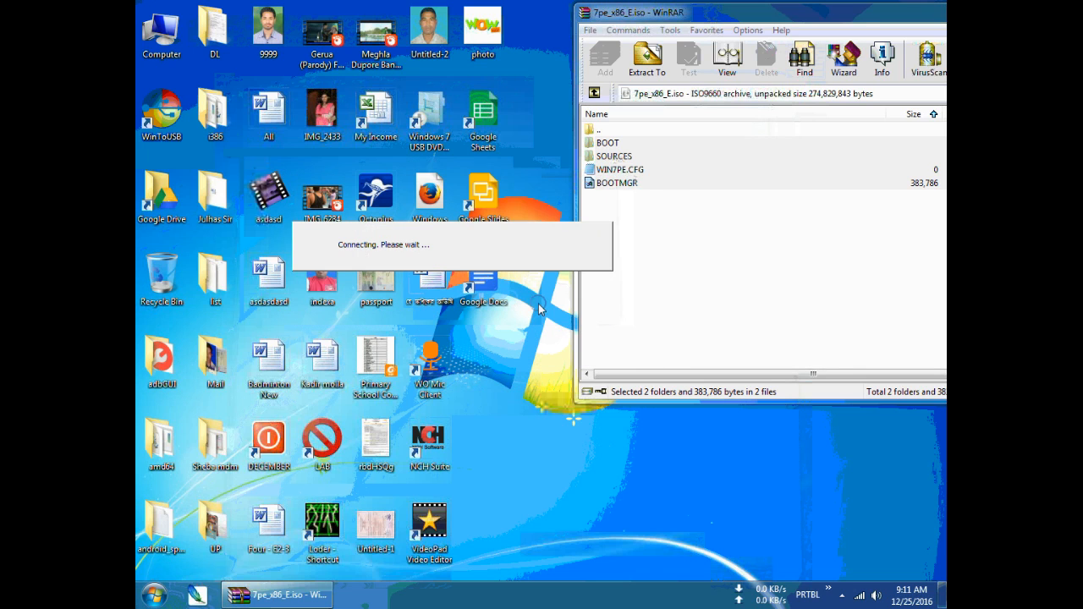